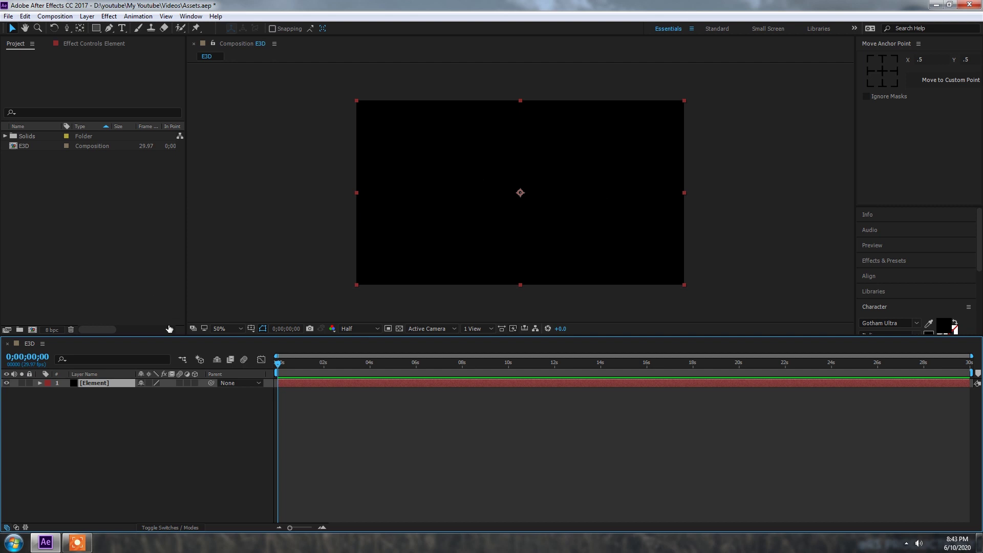
# - Apply the Video Copilot Element effect to the Element layer and open its Scene Setup
pyautogui.click(87, 17)
pyautogui.moveTo(109, 17)
pyautogui.moveTo(141, 338)
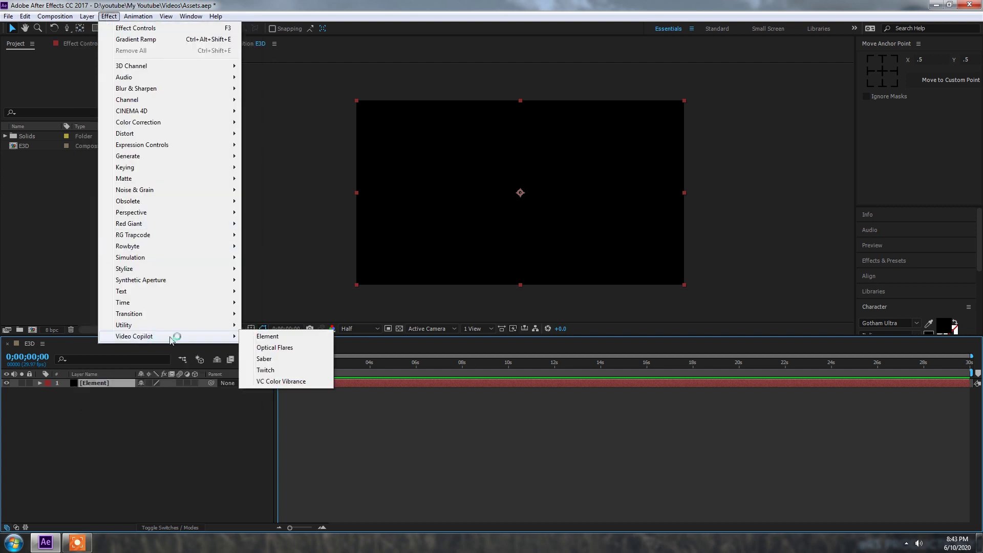
pyautogui.click(267, 336)
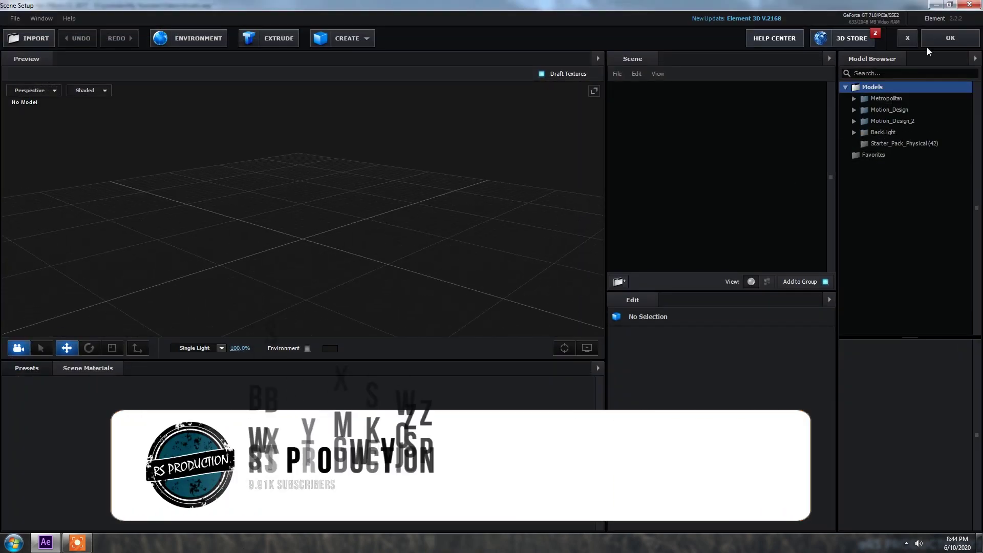
# - Add the watch model from the Starter_Pack_Physical collection to the scene
pyautogui.click(884, 142)
pyautogui.scroll(-4, 880, 464)
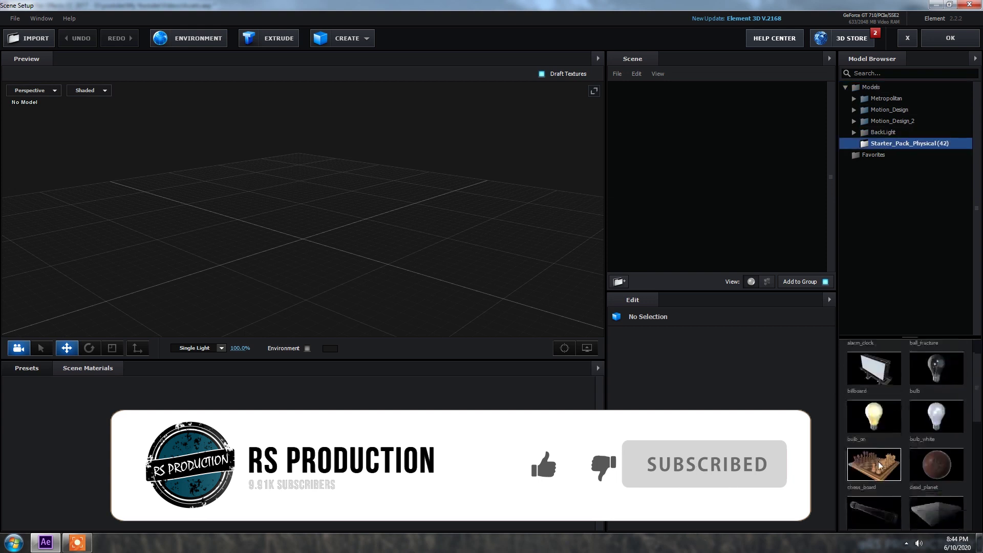
pyautogui.scroll(-3, 880, 464)
pyautogui.moveTo(899, 339); pyautogui.dragTo(911, 201)
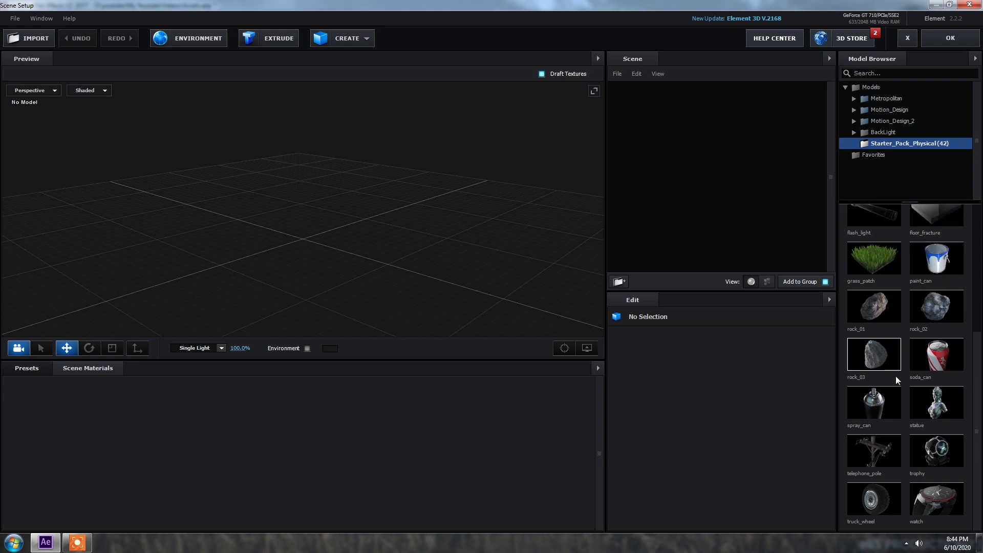
pyautogui.click(933, 508)
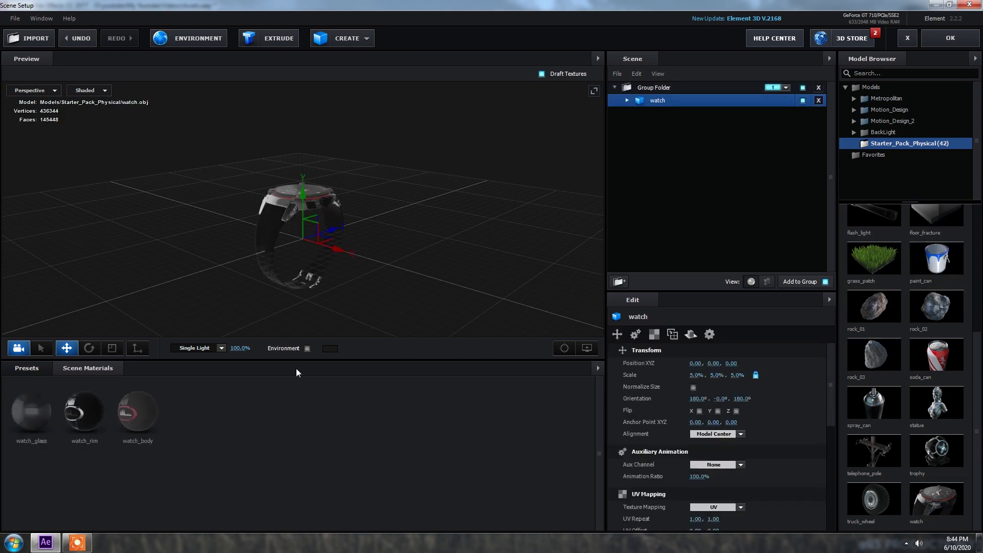
# - Raise the watch model to a Y position of 0.50 and apply the scene setup to the composition
pyautogui.moveTo(378, 226); pyautogui.dragTo(306, 141)
pyautogui.moveTo(374, 170); pyautogui.dragTo(380, 209)
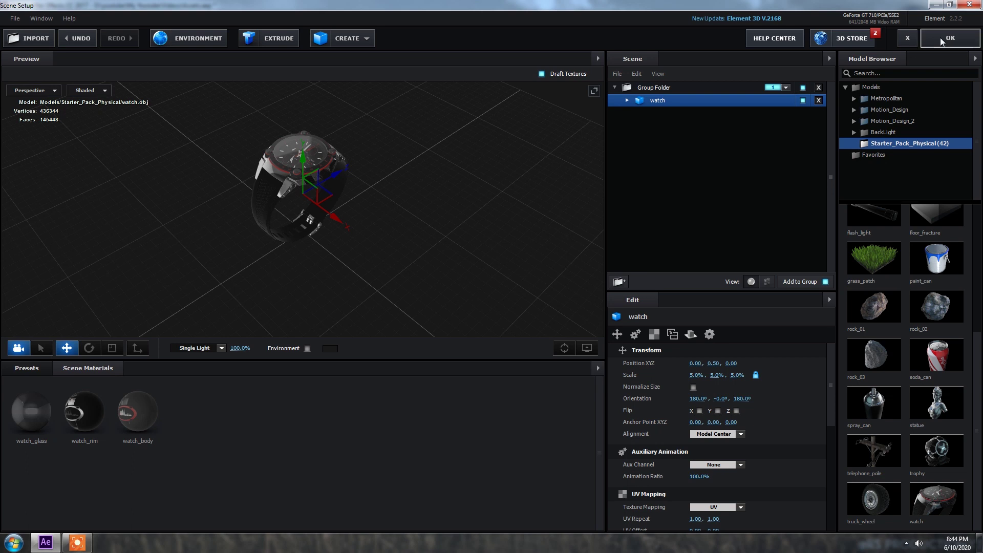
pyautogui.click(950, 38)
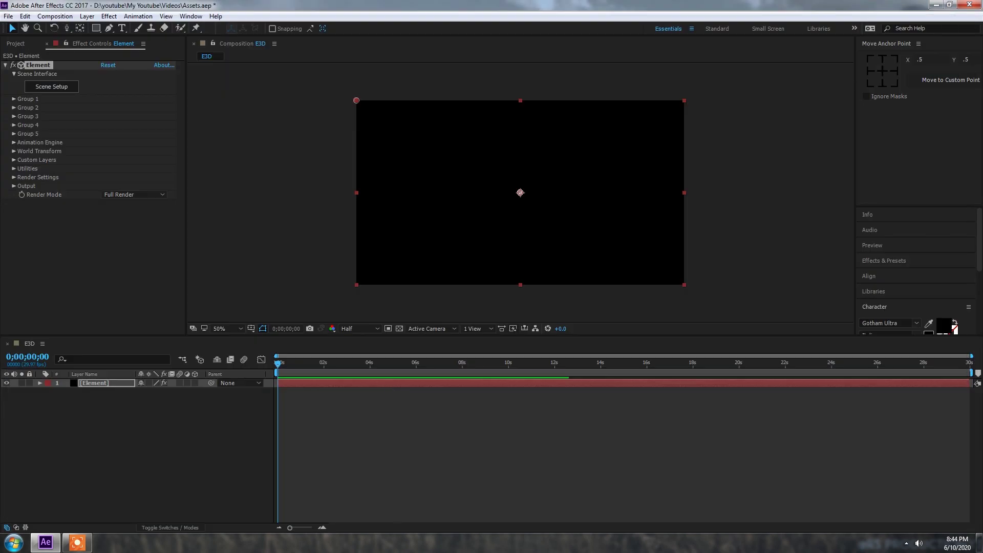
# - Create a two-node camera named Camera 1 with the 35mm preset and depth of field turned off
pyautogui.rightClick(103, 410)
pyautogui.moveTo(217, 416)
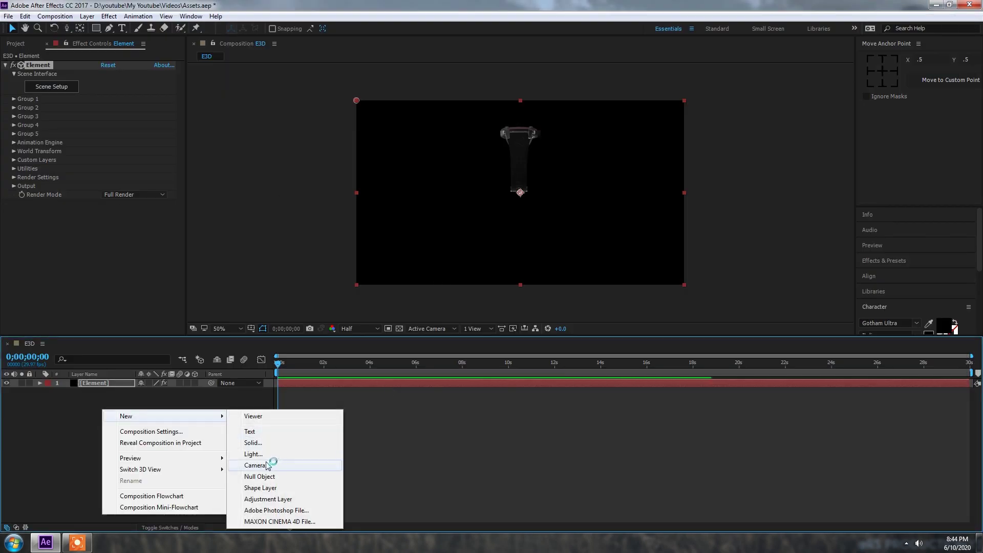
pyautogui.click(255, 465)
pyautogui.click(543, 193)
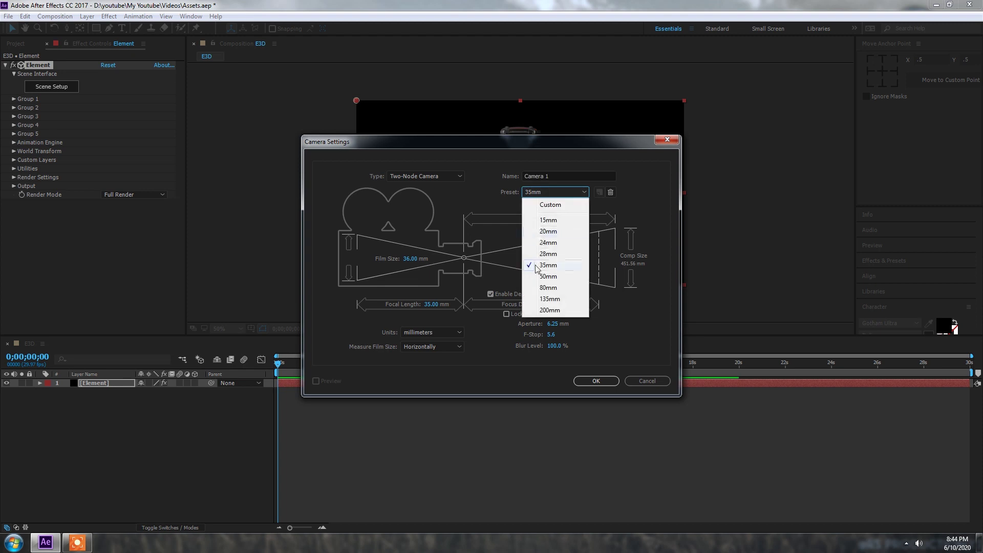
pyautogui.click(492, 294)
pyautogui.click(589, 386)
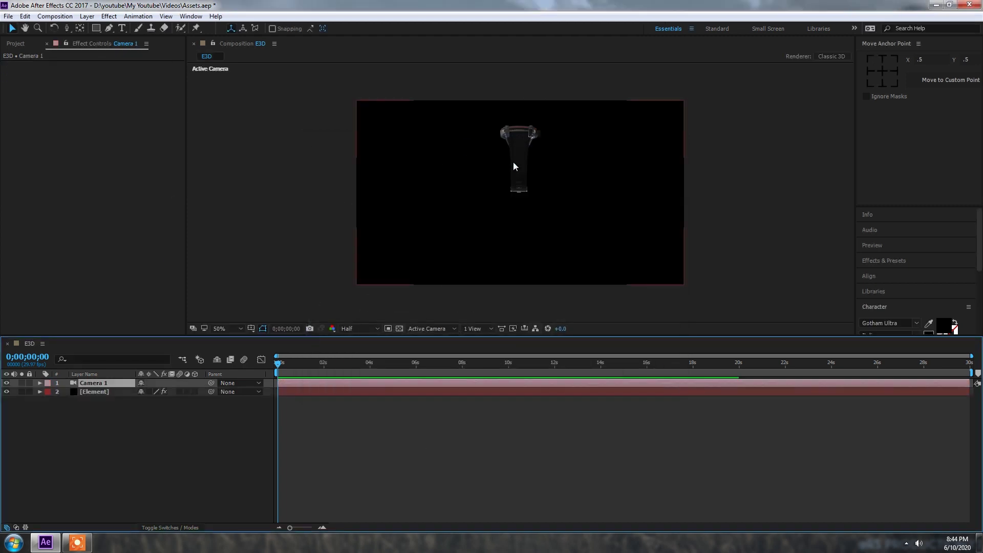
# - Orbit and reposition Camera 1 so the watch is framed large, from above at an angle, with its dial facing the viewer
pyautogui.press('c')
pyautogui.moveTo(522, 150); pyautogui.dragTo(558, 207)
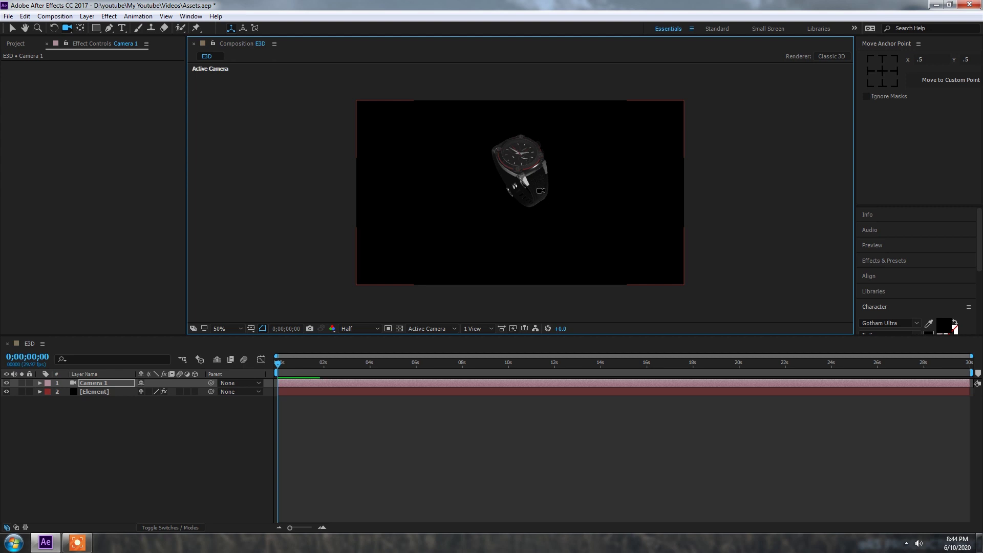
pyautogui.moveTo(537, 186)
pyautogui.mouseDown()
pyautogui.moveTo(544, 143)
pyautogui.moveTo(529, 179)
pyautogui.moveTo(531, 155)
pyautogui.moveTo(528, 178)
pyautogui.moveTo(532, 170)
pyautogui.mouseUp()
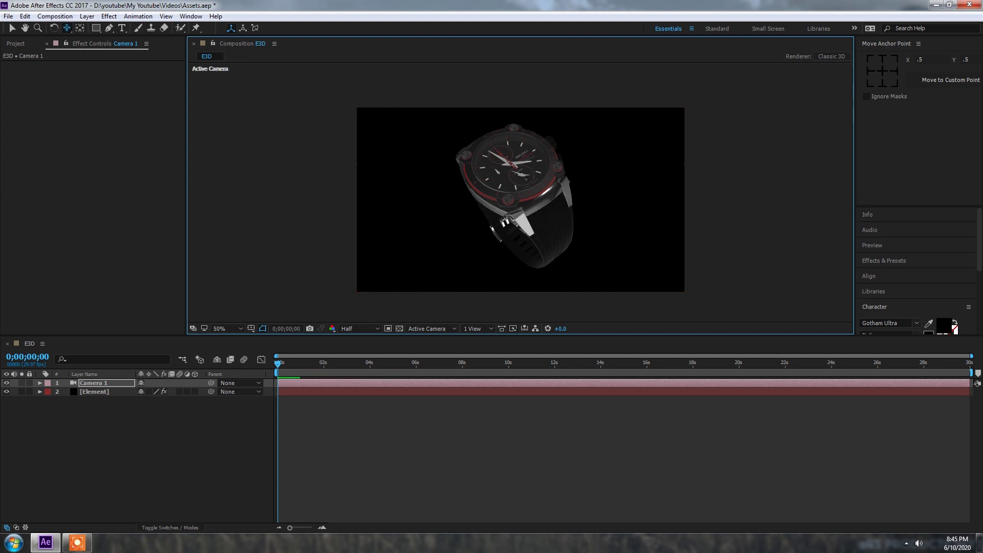
# - Reopen the Element layer's Scene Setup and add a plane model to the scene
pyautogui.click(94, 393)
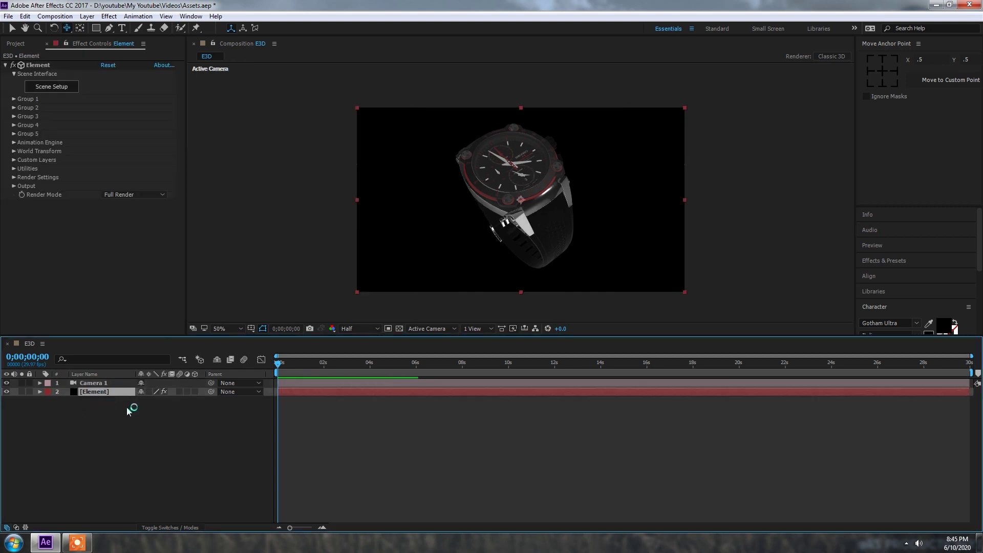
pyautogui.click(45, 86)
pyautogui.moveTo(429, 207); pyautogui.dragTo(373, 203)
pyautogui.click(342, 38)
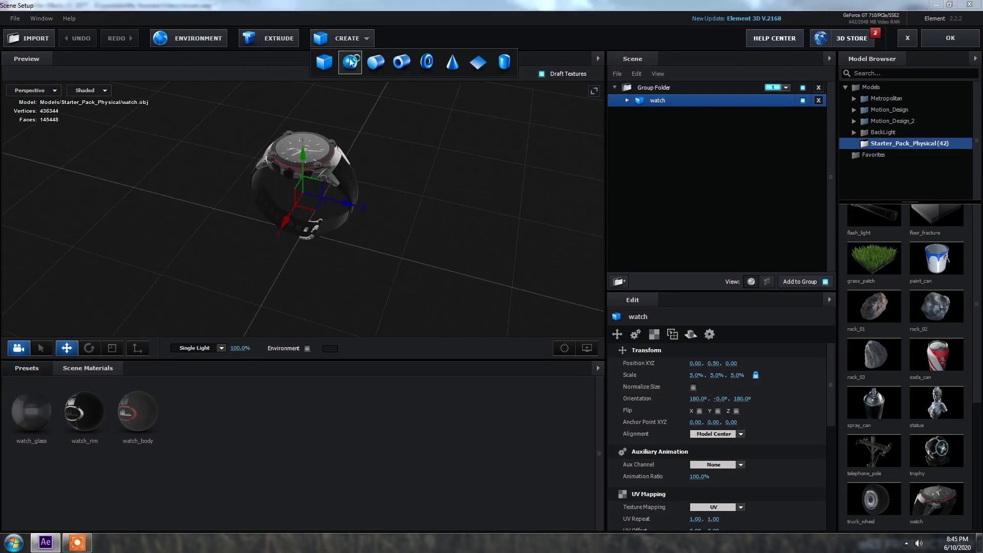
pyautogui.click(478, 62)
# - Scale the plane to about 777.4% in X and Z so it forms a wide floor under the watch
pyautogui.moveTo(489, 195); pyautogui.dragTo(431, 192)
pyautogui.moveTo(284, 241); pyautogui.dragTo(142, 282)
pyautogui.hotkey('ctrl', 'z')
pyautogui.press('r')
pyautogui.moveTo(288, 238); pyautogui.dragTo(124, 275)
pyautogui.scroll(-2, 285, 237)
pyautogui.scroll(-2, 380, 204)
pyautogui.moveTo(402, 195); pyautogui.dragTo(511, 189)
# - Apply the metal_grunge_dirty material from the Pro_Shaders_2 Metal presets to the plane
pyautogui.click(27, 368)
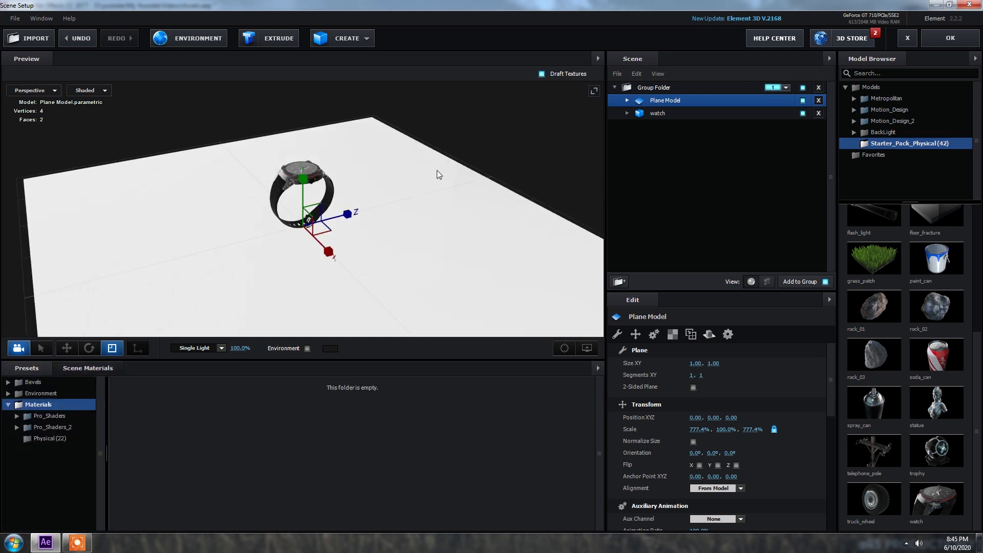
pyautogui.click(48, 428)
pyautogui.scroll(-1, 82, 461)
pyautogui.click(57, 449)
pyautogui.scroll(-3, 246, 461)
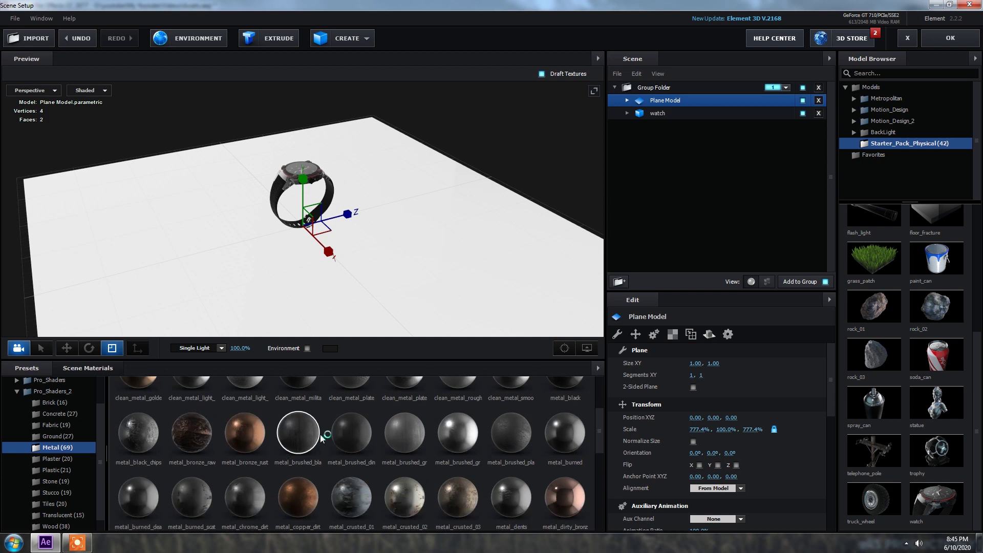
pyautogui.scroll(-1, 253, 435)
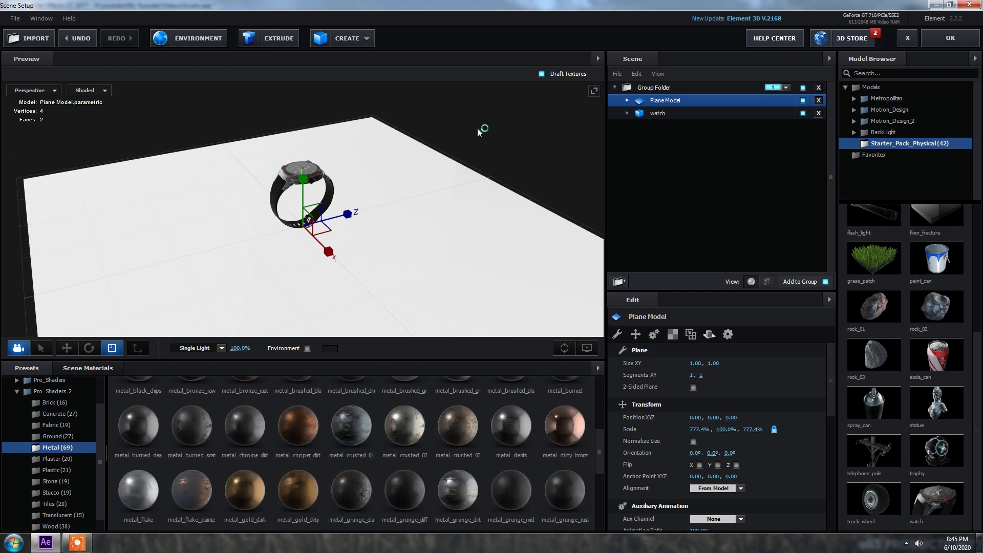
pyautogui.moveTo(469, 129); pyautogui.dragTo(496, 128)
pyautogui.moveTo(307, 423); pyautogui.dragTo(361, 246)
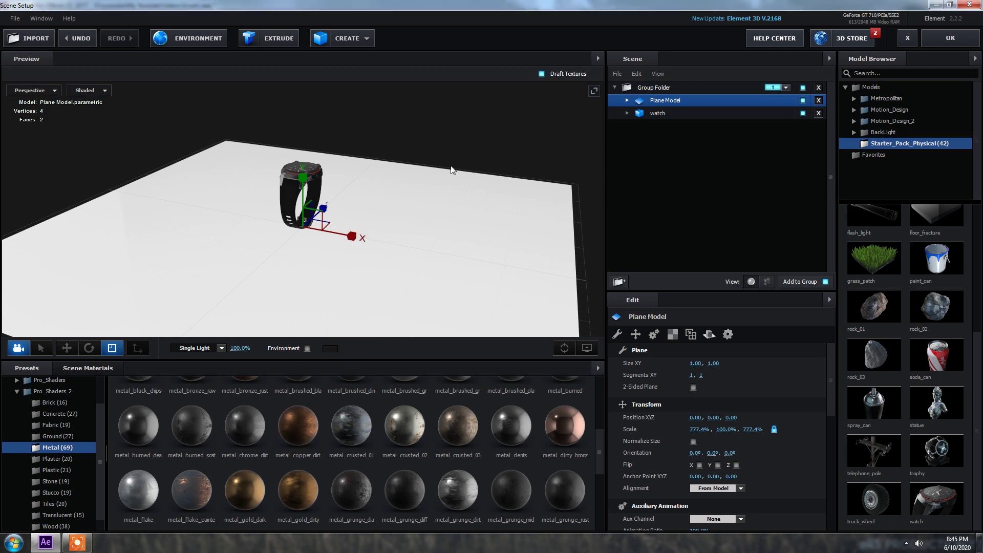
pyautogui.moveTo(438, 149); pyautogui.dragTo(389, 164)
pyautogui.moveTo(450, 490); pyautogui.dragTo(474, 231)
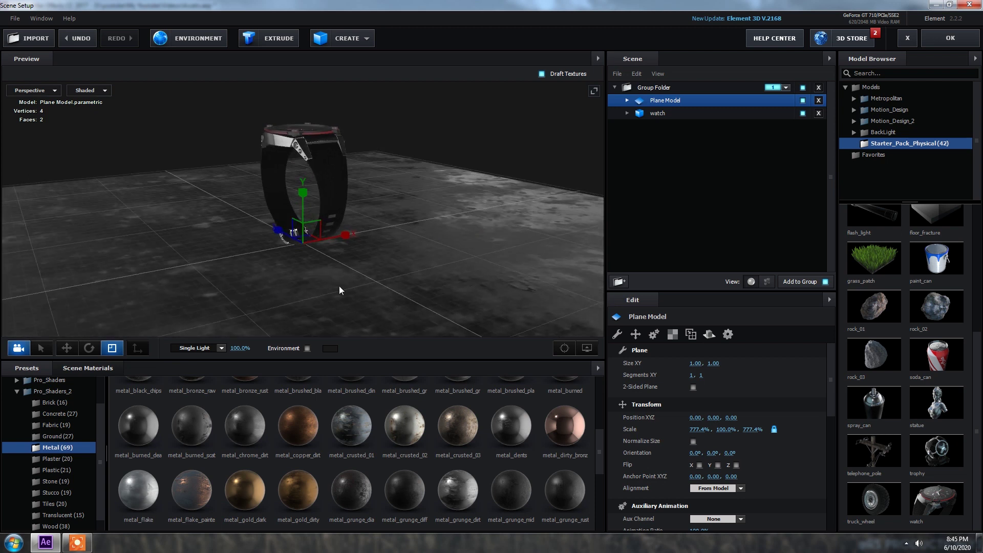
# - Set the normal bump of the plane's metal_grunge_dirty material to 24% and apply the scene setup
pyautogui.click(17, 393)
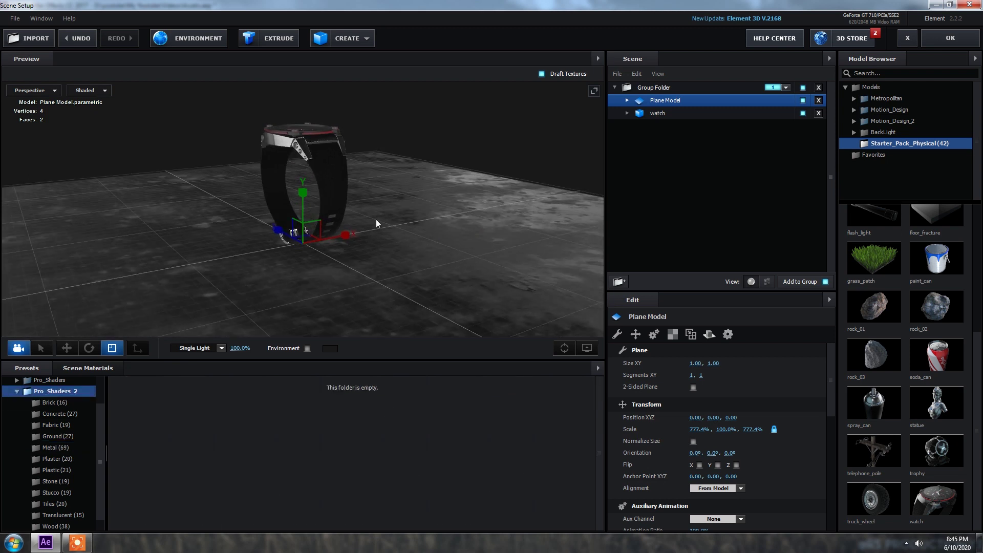
pyautogui.click(627, 101)
pyautogui.click(627, 113)
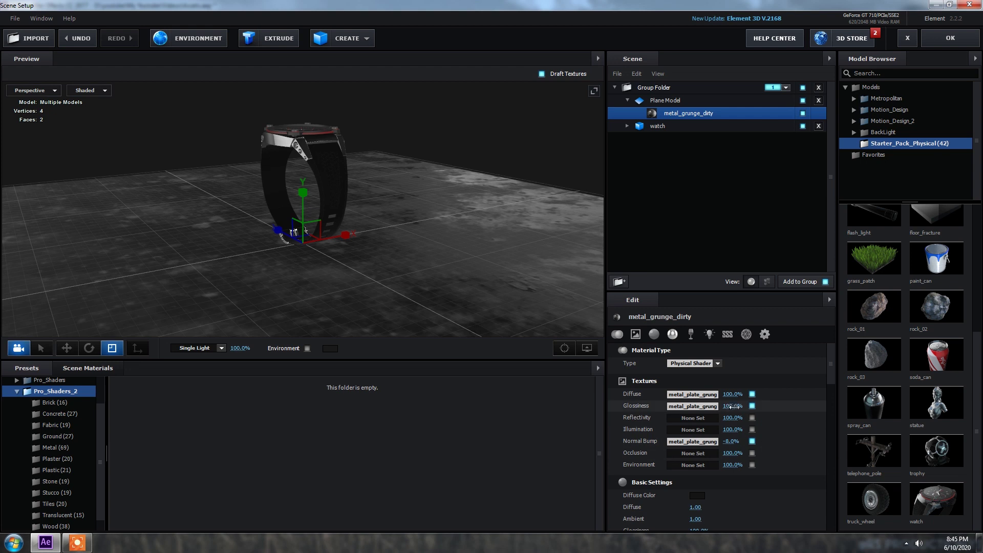
pyautogui.moveTo(721, 407); pyautogui.dragTo(775, 402)
pyautogui.moveTo(732, 441); pyautogui.dragTo(749, 438)
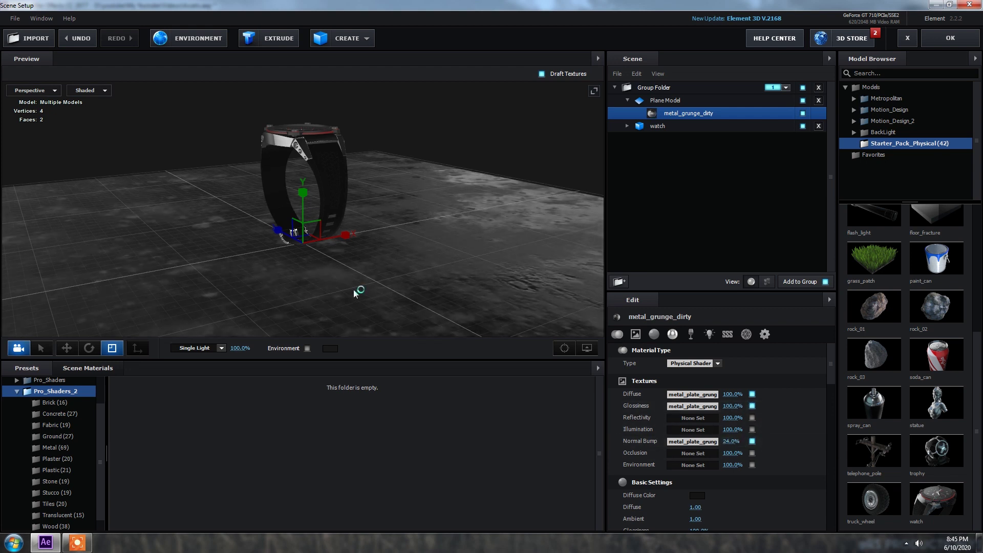
pyautogui.moveTo(357, 294); pyautogui.dragTo(428, 295)
pyautogui.click(936, 33)
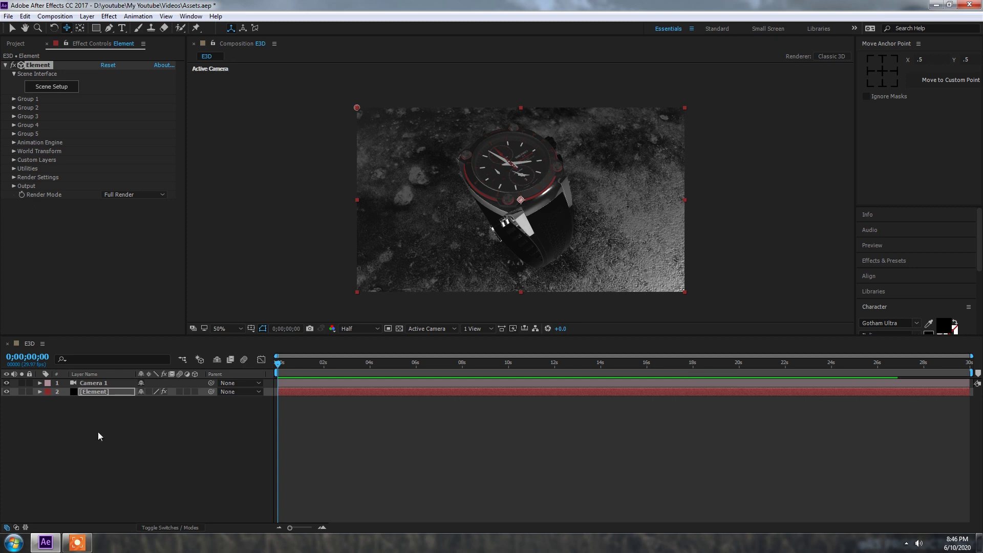
# - Reopen Scene Setup and enable Matte Reflection for the plane's metal_grunge_dirty material
pyautogui.click(53, 88)
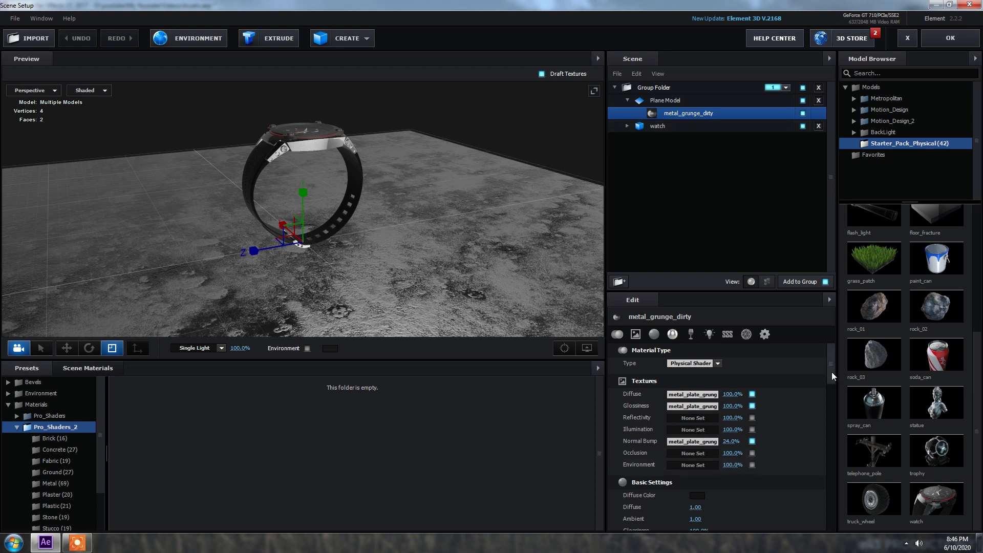
pyautogui.scroll(-10, 825, 467)
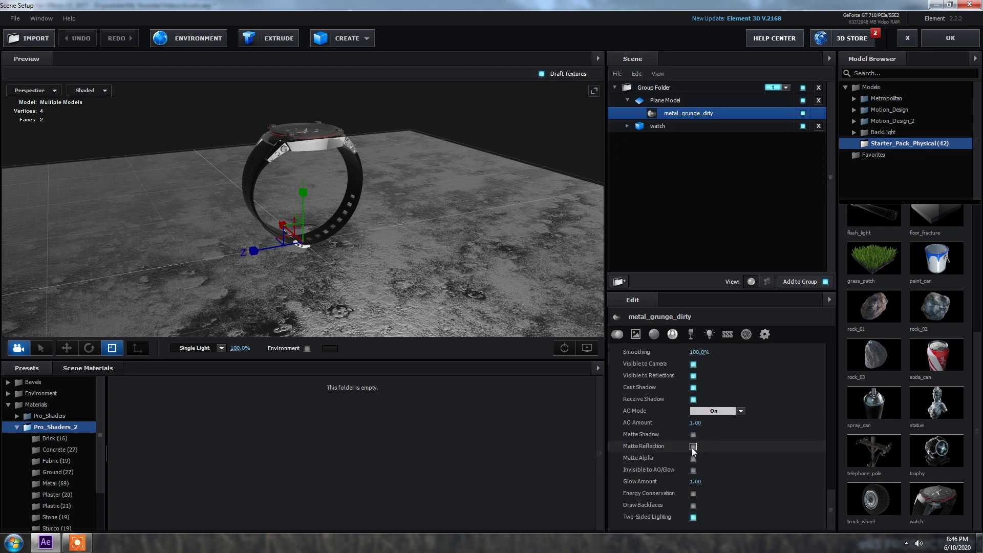
pyautogui.click(693, 447)
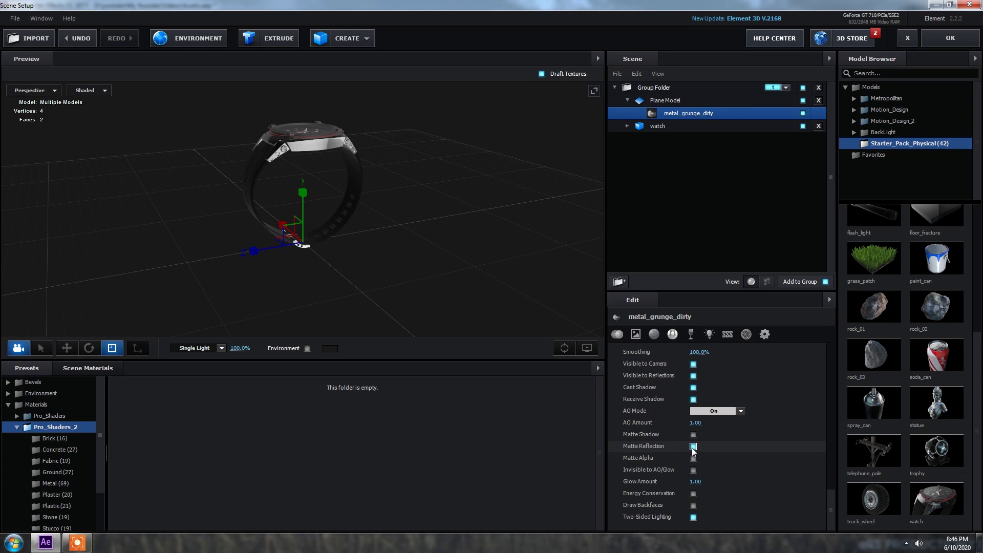
# - Set the Plane Model's reflect mode to Mirror Surface
pyautogui.click(671, 100)
pyautogui.click(709, 334)
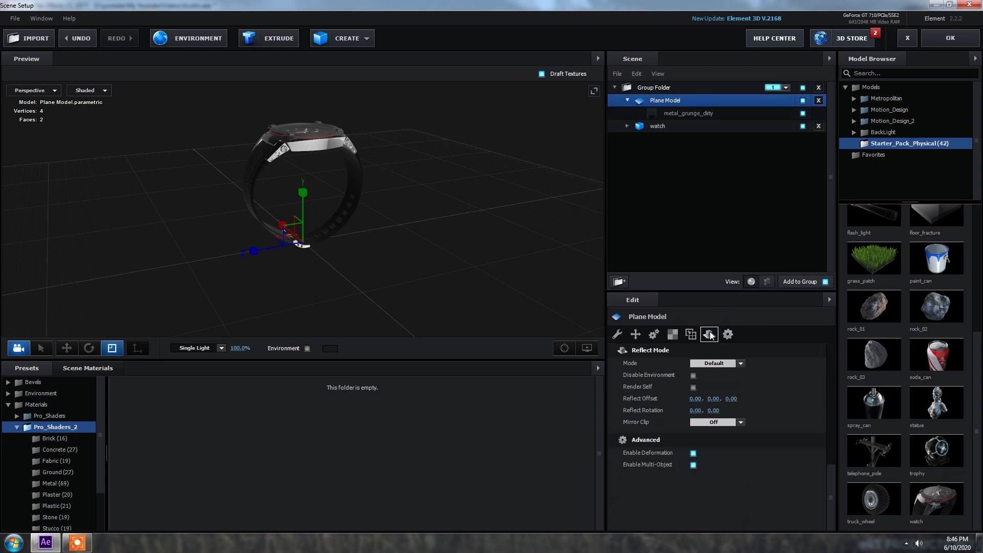
pyautogui.click(711, 364)
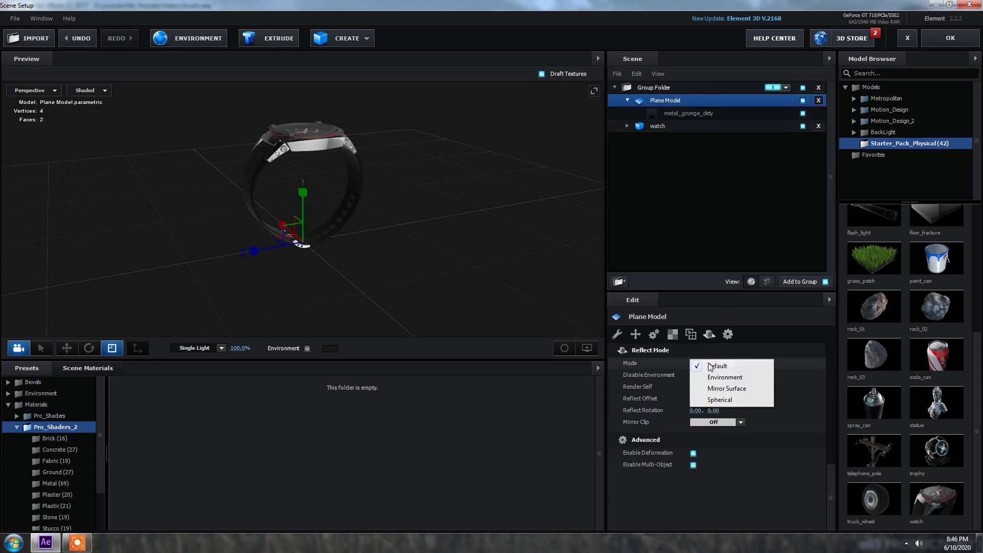
pyautogui.click(725, 389)
pyautogui.moveTo(399, 277); pyautogui.dragTo(466, 280)
pyautogui.press('w')
pyautogui.moveTo(305, 182); pyautogui.dragTo(304, 161)
pyautogui.hotkey('ctrl', 'z')
# - Change the diffuse color of the plane's metal_grunge_dirty material to a bright blue
pyautogui.moveTo(447, 229); pyautogui.dragTo(480, 262)
pyautogui.click(684, 116)
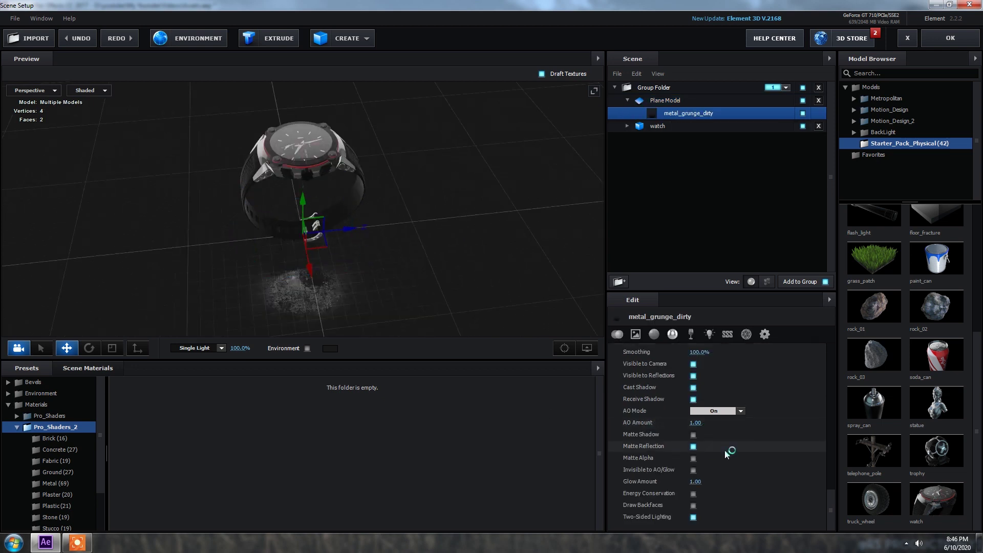
pyautogui.scroll(-10, 727, 429)
pyautogui.scroll(10, 726, 425)
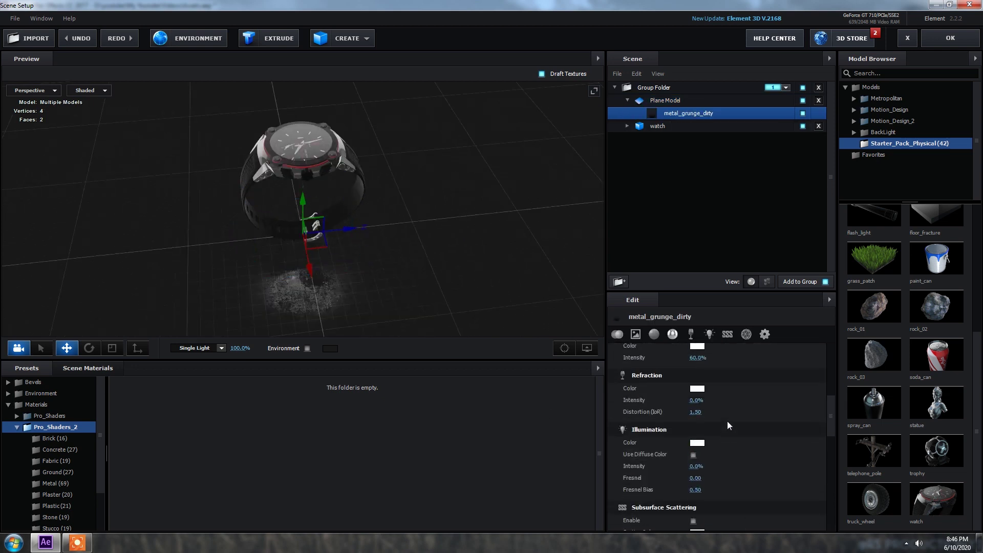
pyautogui.click(695, 496)
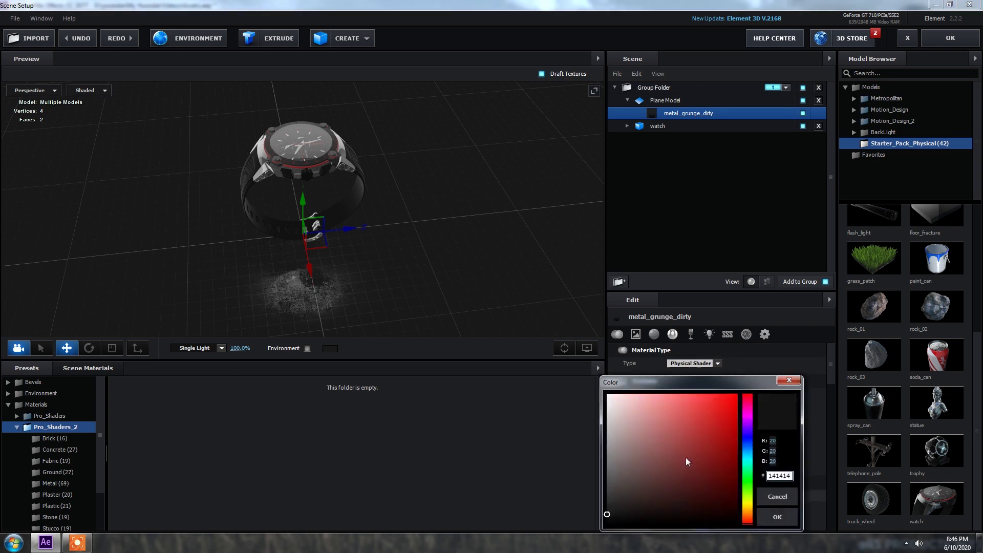
pyautogui.click(749, 441)
pyautogui.click(731, 397)
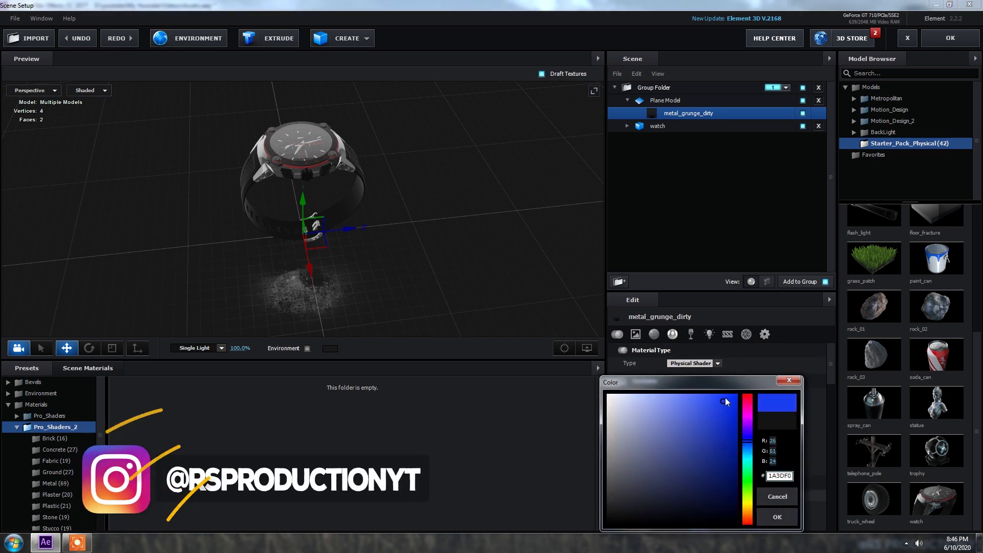
pyautogui.click(749, 452)
pyautogui.click(748, 449)
pyautogui.click(777, 517)
# - Change the reflectivity color of the plane's metal_grunge_dirty material to a saturated blue
pyautogui.moveTo(444, 284); pyautogui.dragTo(481, 287)
pyautogui.scroll(-2, 767, 472)
pyautogui.scroll(-2, 767, 471)
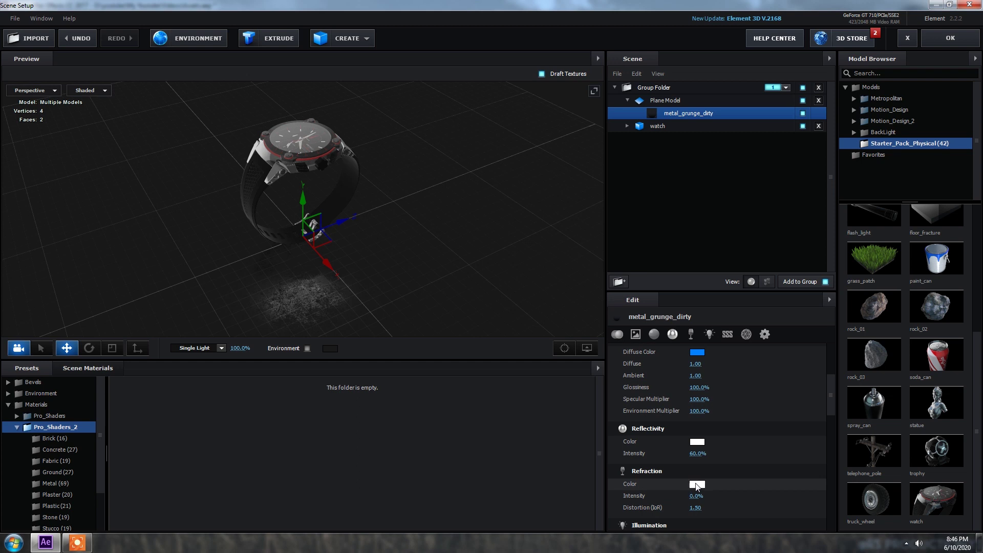
pyautogui.click(701, 441)
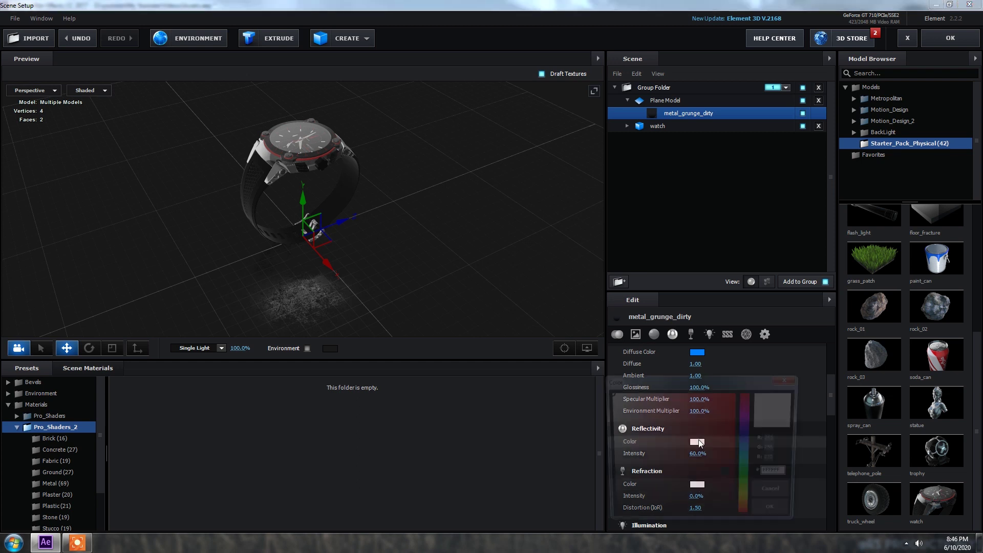
pyautogui.click(749, 446)
pyautogui.click(767, 514)
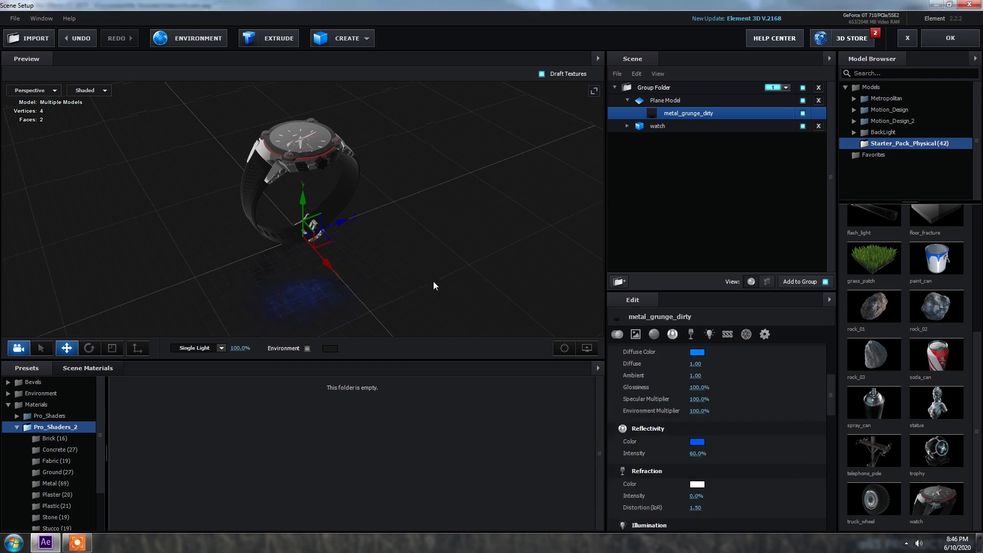
# - Close Scene Setup, create a new solid named BG, and place it below the Element layer
pyautogui.click(943, 44)
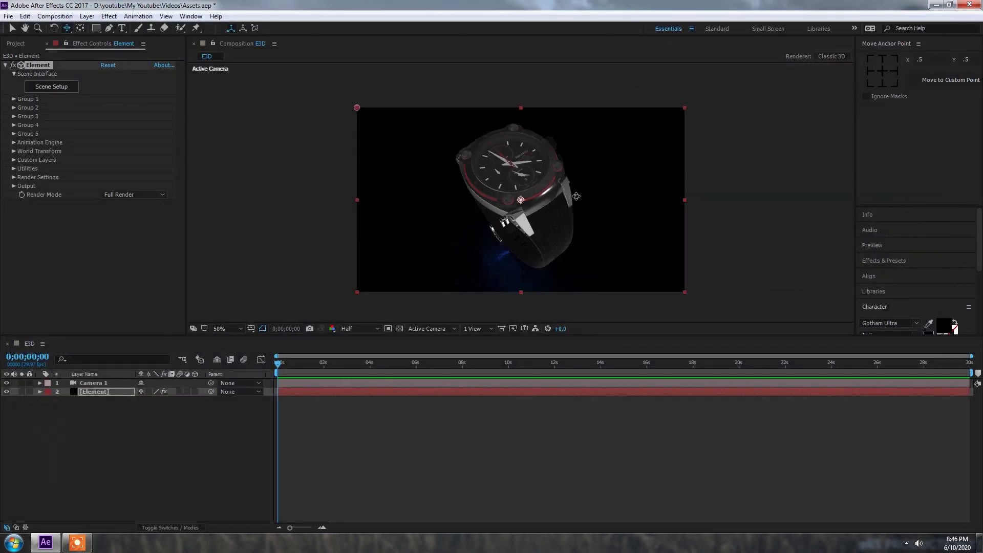
pyautogui.rightClick(117, 438)
pyautogui.moveTo(140, 334)
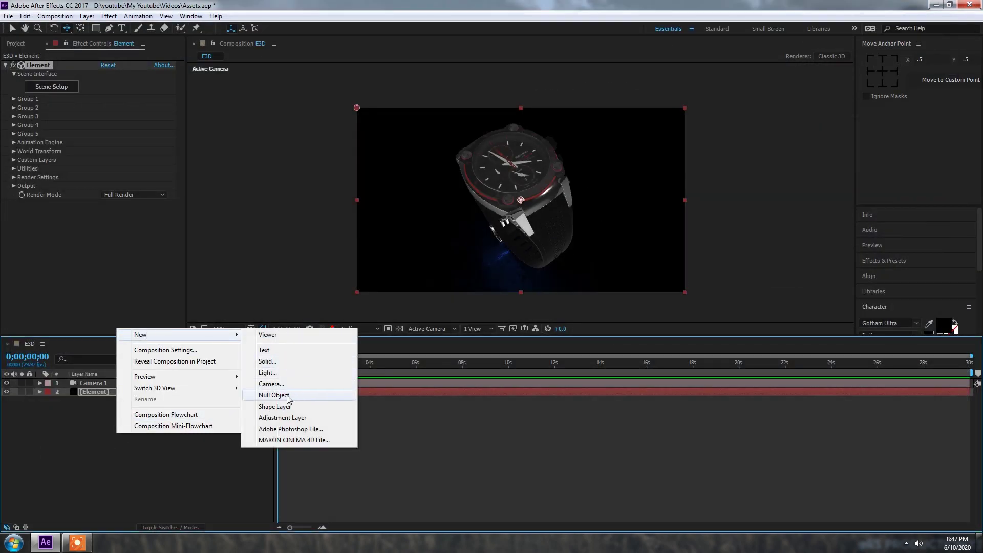
pyautogui.click(263, 362)
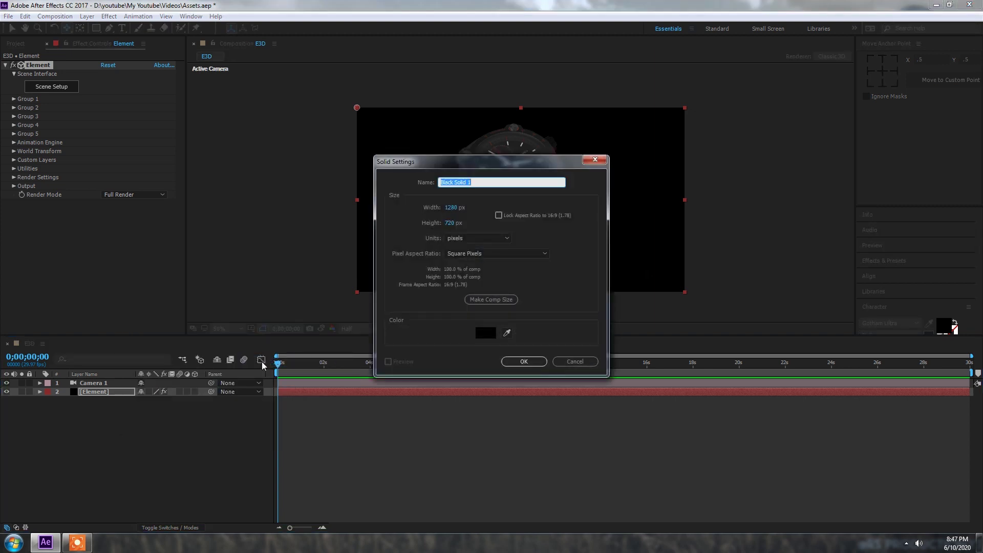
pyautogui.press('Return')
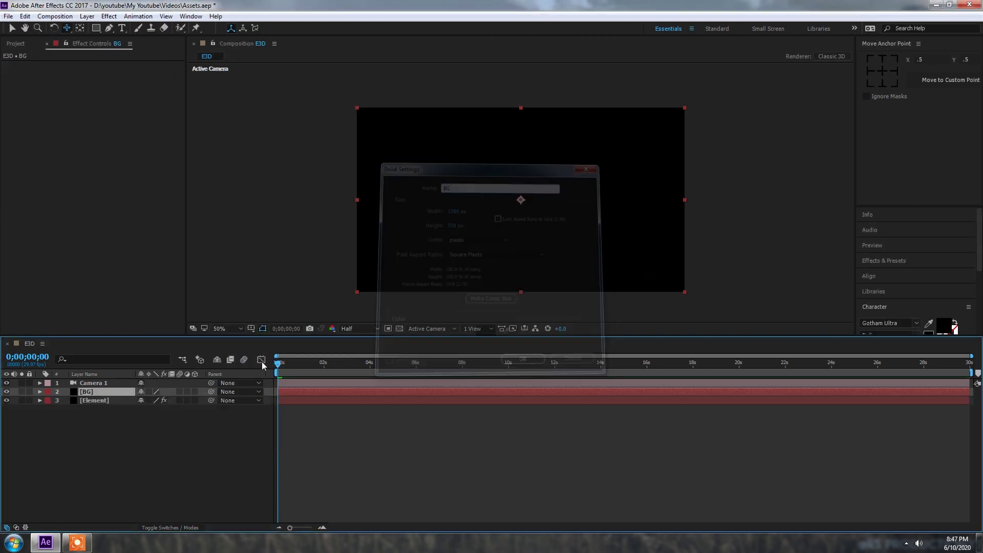
pyautogui.moveTo(95, 392); pyautogui.dragTo(110, 410)
# - Apply the Gradient Ramp effect to the BG layer and set its ramp shape to Radial Ramp
pyautogui.hotkey('ctrl', 'space')
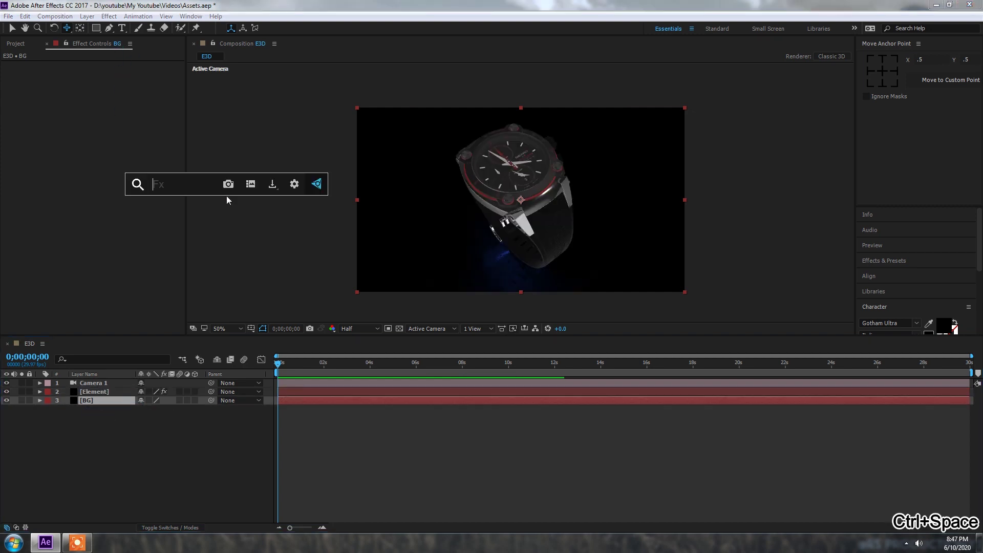
pyautogui.write('ramp')
pyautogui.press('Return')
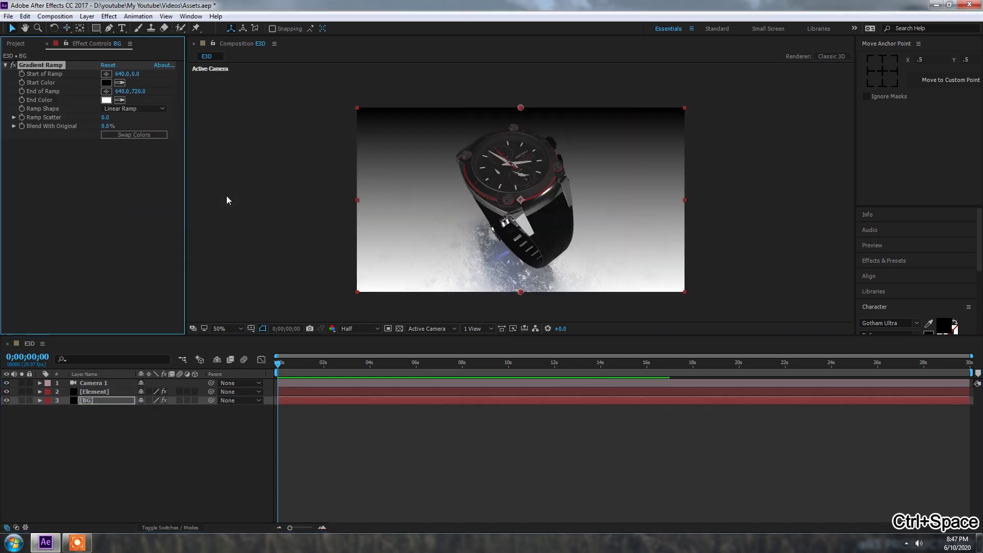
pyautogui.click(117, 108)
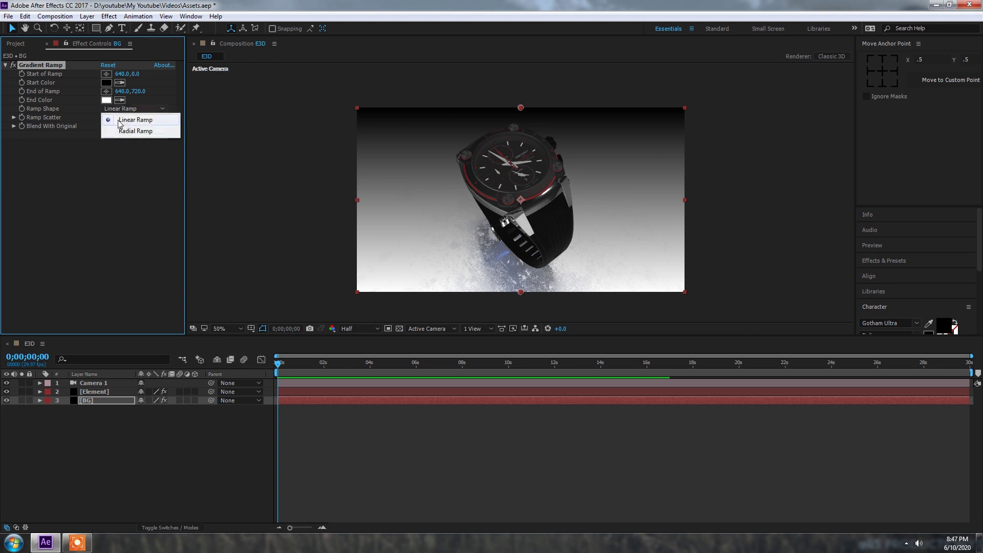
pyautogui.click(122, 127)
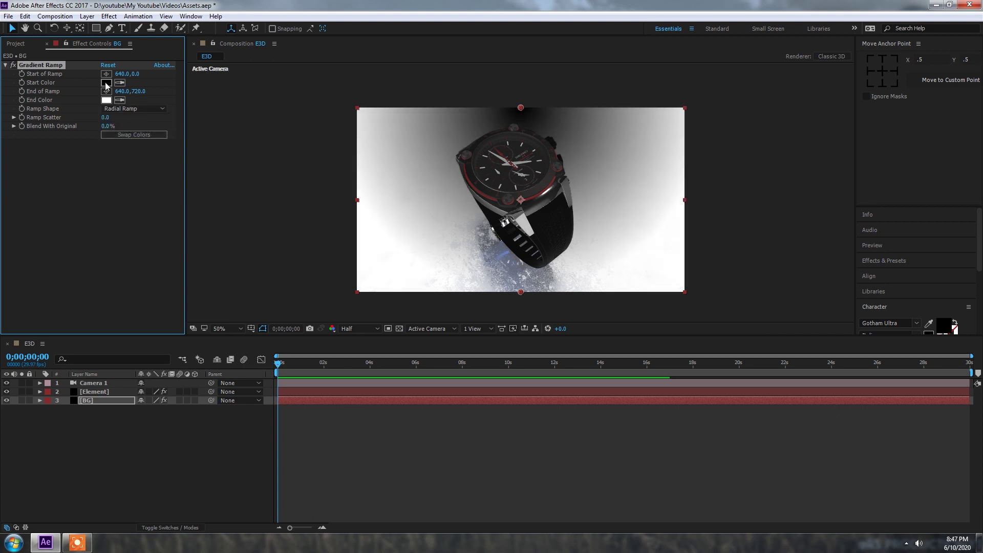
# - Set the BG gradient's start color to dark navy 000A1D and its end color to dark blue 021330
pyautogui.click(106, 82)
pyautogui.moveTo(299, 293); pyautogui.dragTo(288, 345)
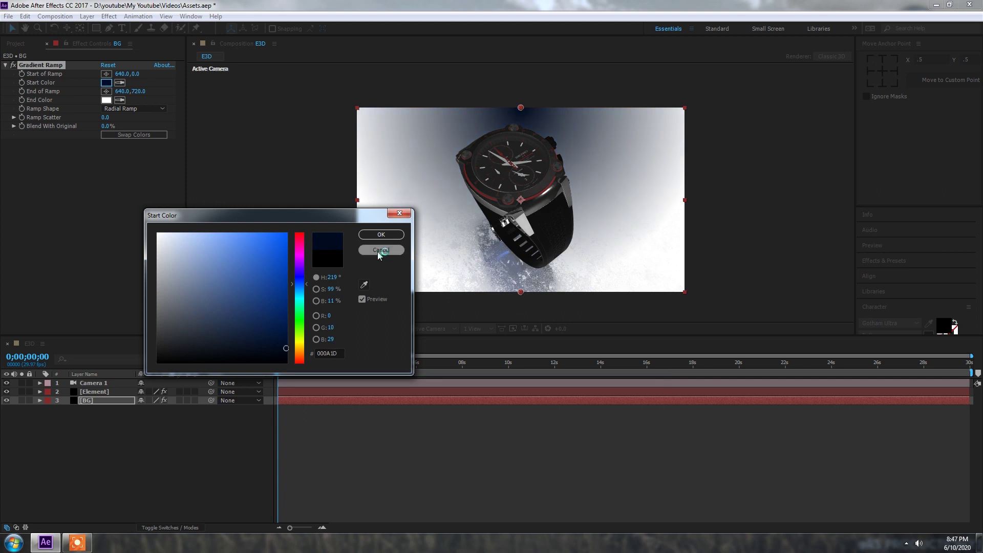
pyautogui.click(381, 234)
pyautogui.click(106, 100)
pyautogui.moveTo(309, 301); pyautogui.dragTo(306, 285)
pyautogui.moveTo(278, 325); pyautogui.dragTo(282, 338)
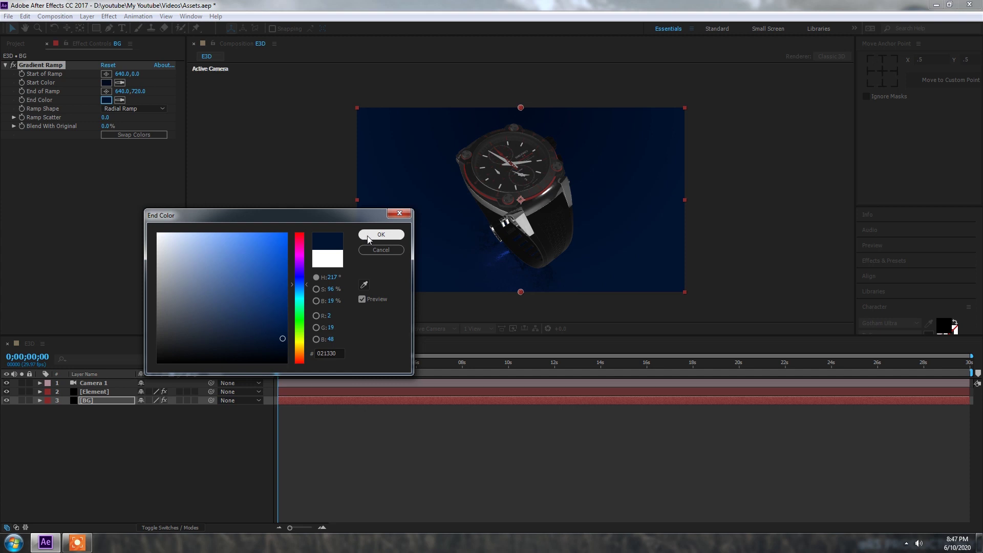
pyautogui.click(381, 234)
# - Darken the BG gradient's end color to 000A1A
pyautogui.click(101, 83)
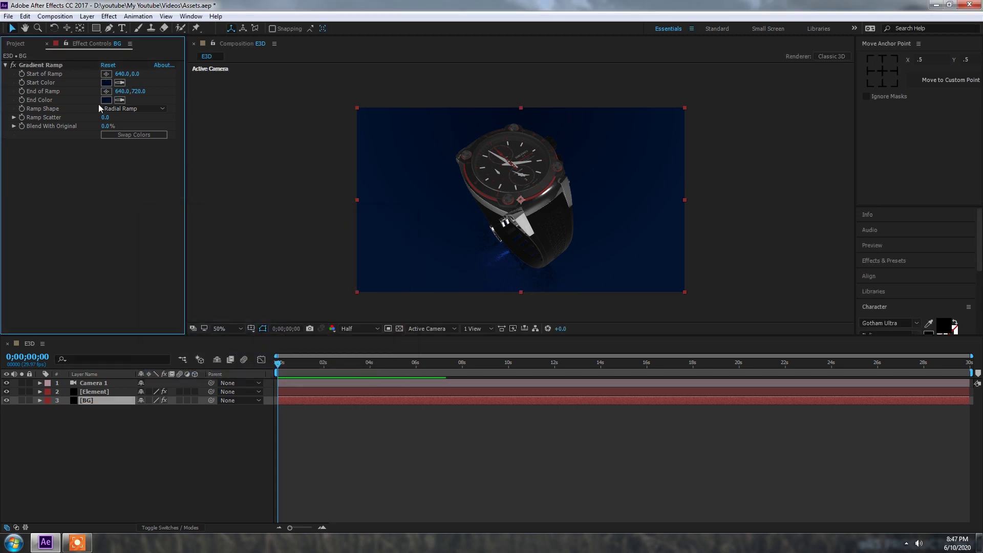
pyautogui.click(106, 101)
pyautogui.moveTo(285, 339); pyautogui.dragTo(286, 350)
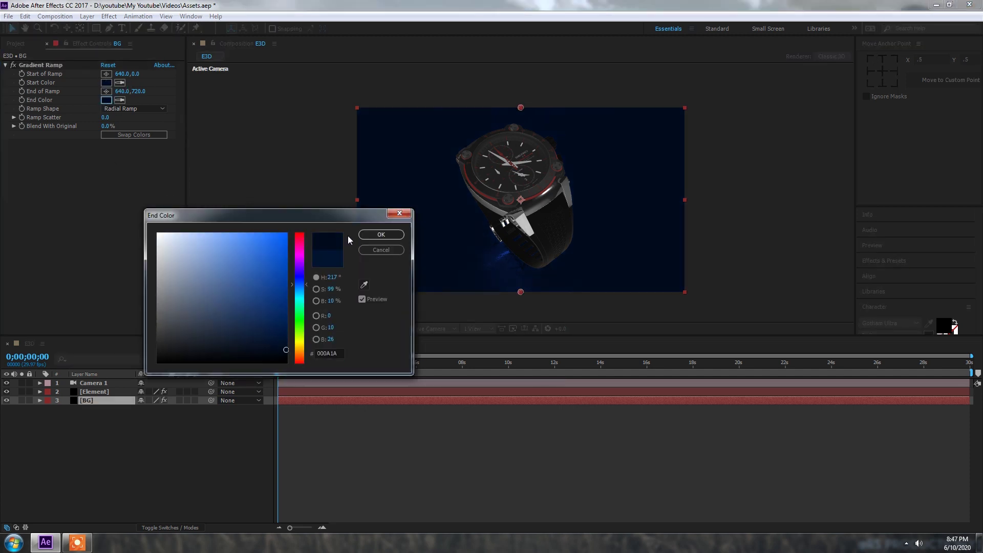
pyautogui.click(372, 237)
# - Extend the BG gradient's end of ramp to about 640, 853 and set the start color to navy blue 011638
pyautogui.moveTo(137, 92); pyautogui.dragTo(205, 91)
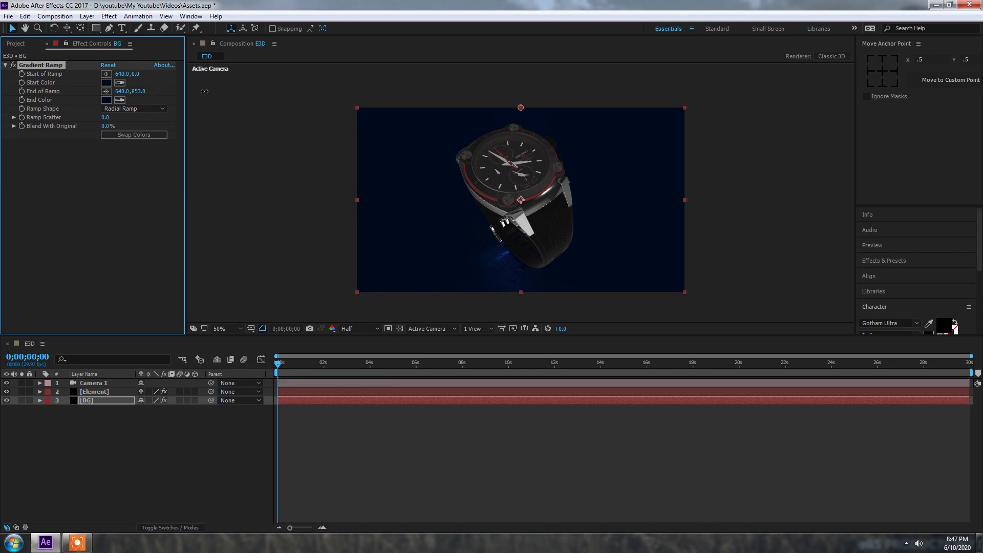
pyautogui.click(106, 82)
pyautogui.moveTo(259, 268); pyautogui.dragTo(285, 332)
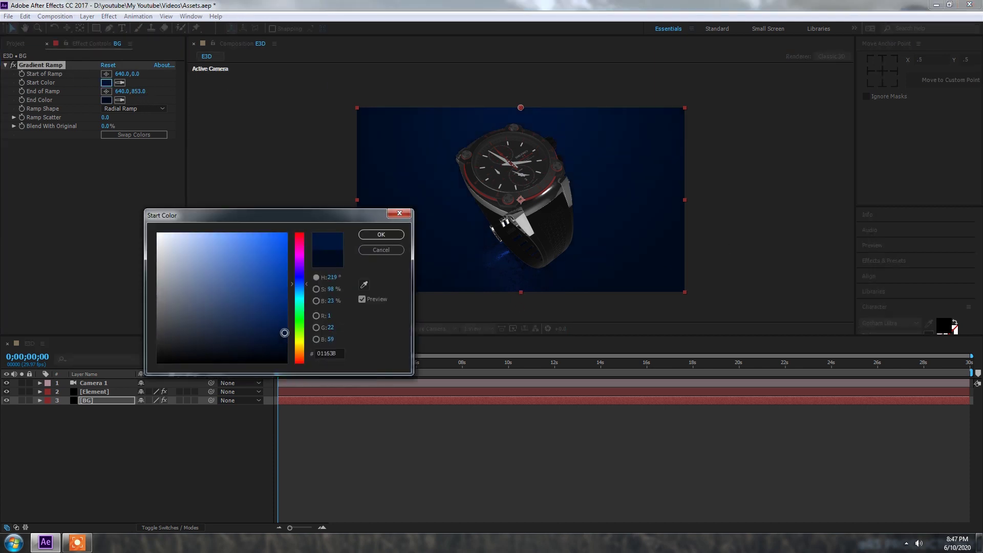
pyautogui.click(381, 235)
# - Set the BG gradient's end color to black 000000
pyautogui.click(106, 100)
pyautogui.moveTo(283, 344); pyautogui.dragTo(288, 374)
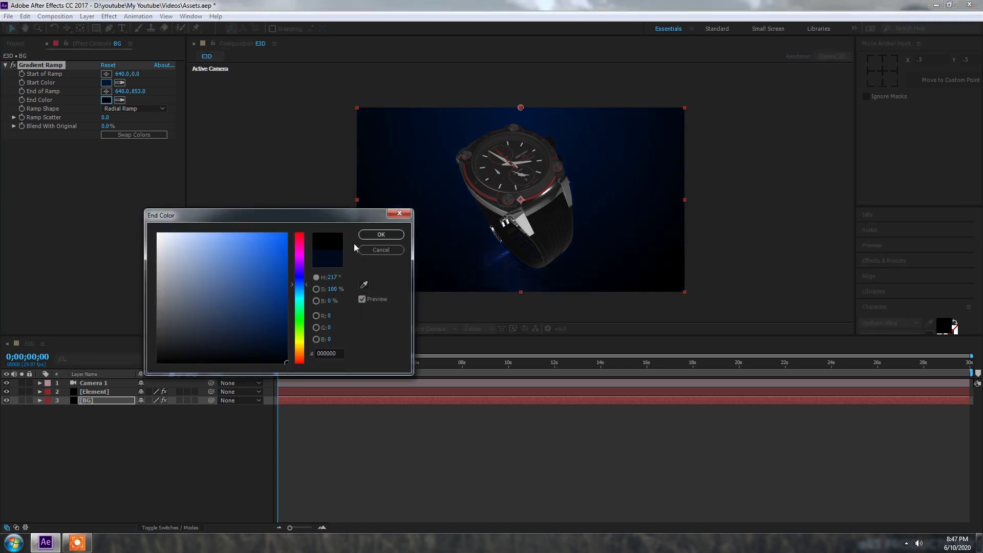
pyautogui.click(370, 236)
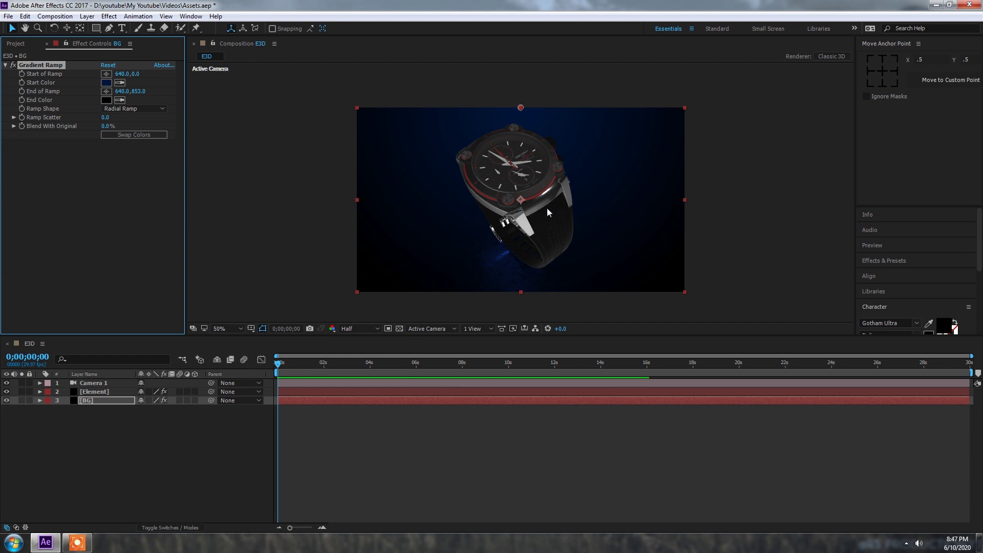
# - Add a new light layer named Light 1 with the Parallel light type
pyautogui.rightClick(120, 412)
pyautogui.moveTo(185, 418)
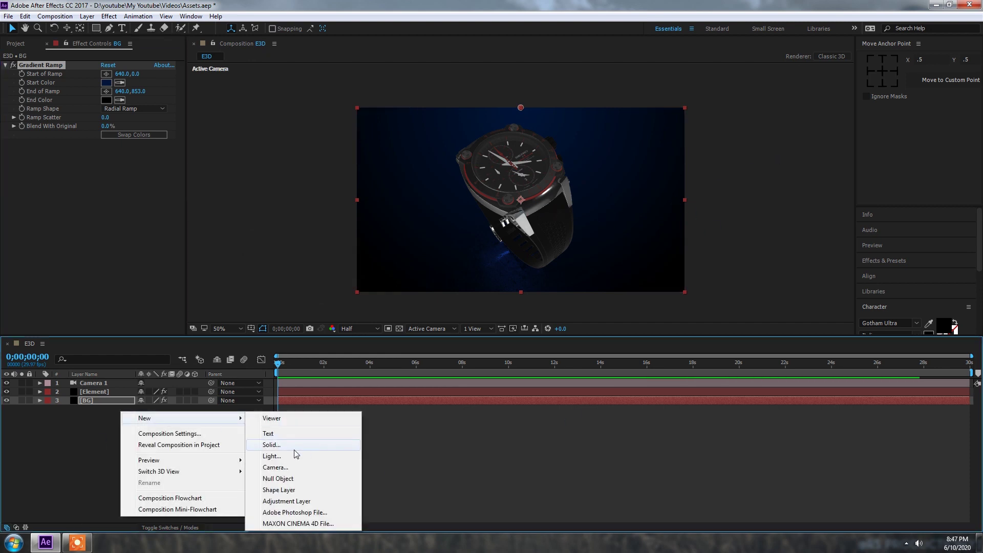
pyautogui.click(271, 456)
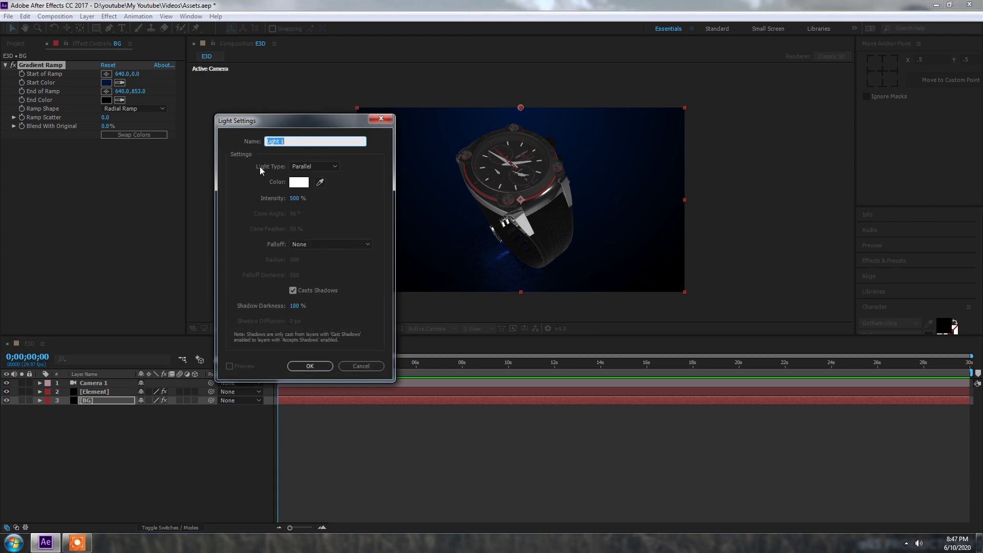
pyautogui.click(313, 166)
pyautogui.click(316, 178)
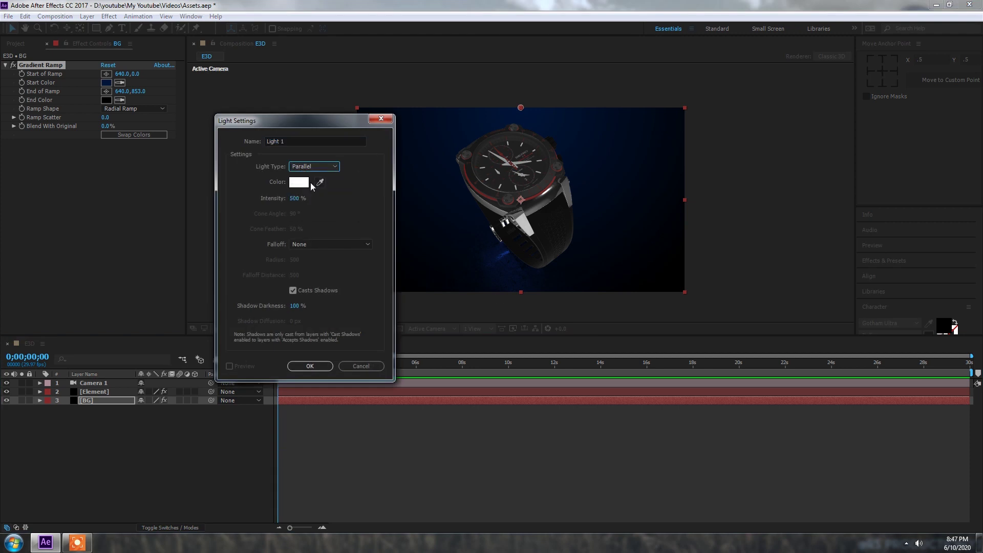
pyautogui.click(310, 366)
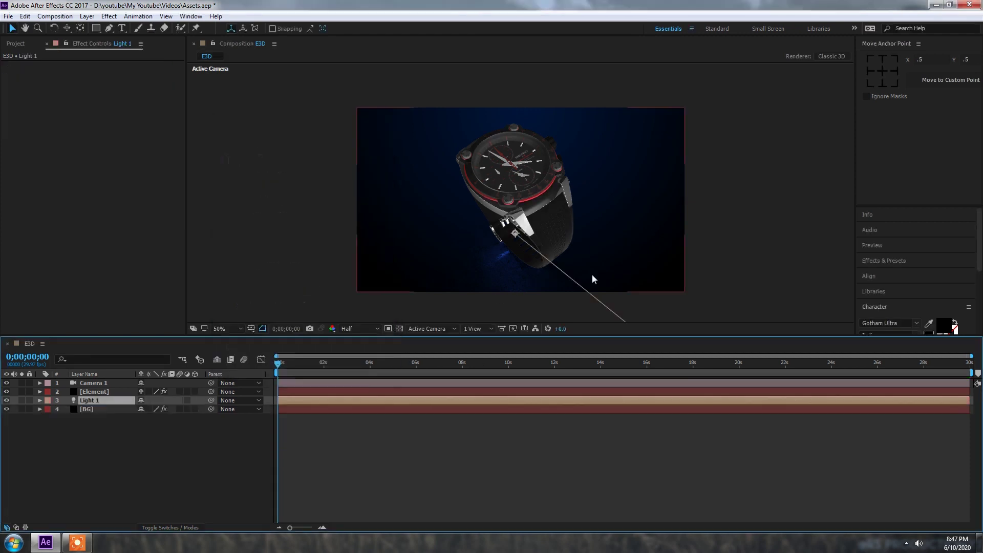
# - Move Light 1 above and to the right of the watch, outside the composition frame
pyautogui.press(',')
pyautogui.moveTo(634, 306); pyautogui.dragTo(655, 122)
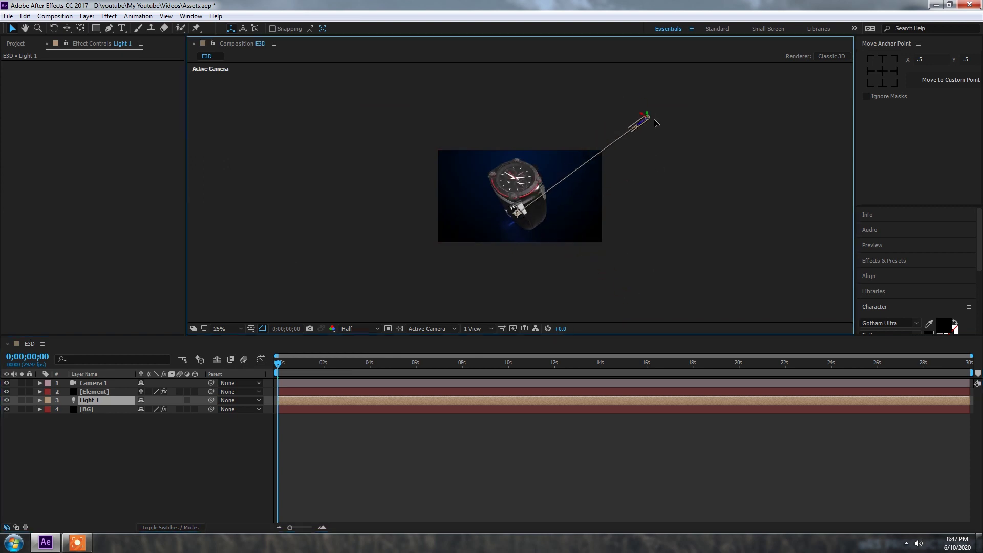
pyautogui.press('.')
pyautogui.press('.')
pyautogui.press(',')
# - Duplicate Light 1 and move the copy below and to the left of the watch, outside the frame
pyautogui.click(105, 401)
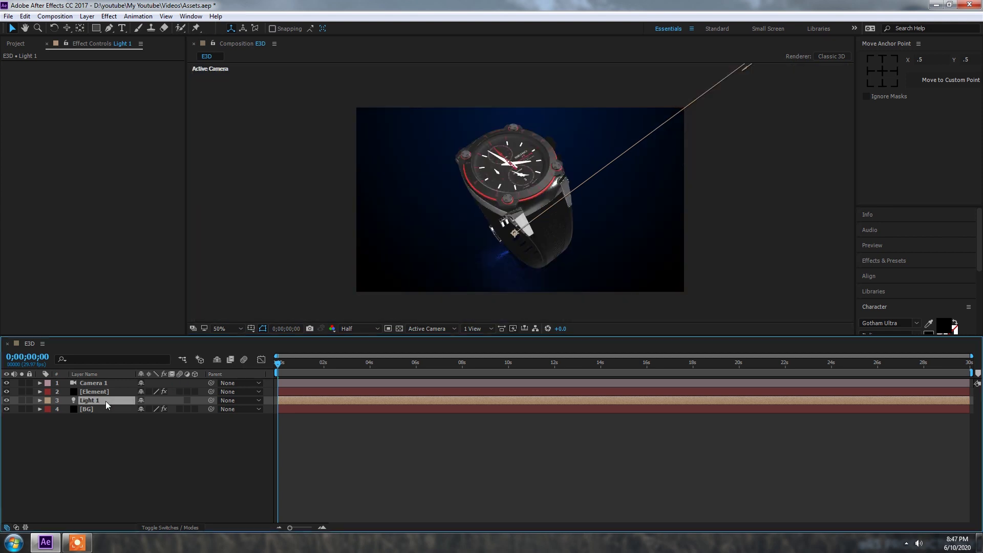
pyautogui.hotkey('ctrl', 'd')
pyautogui.press(',')
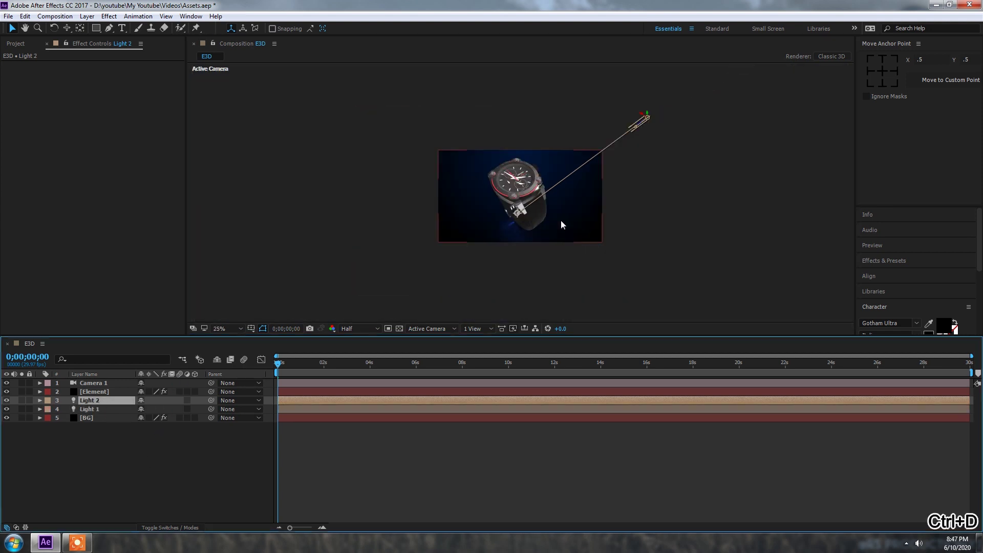
pyautogui.moveTo(655, 122); pyautogui.dragTo(347, 264)
# - Duplicate Light 2 and move the copy above and to the left of the watch, outside the frame
pyautogui.click(130, 438)
pyautogui.click(106, 401)
pyautogui.hotkey('ctrl', 'd')
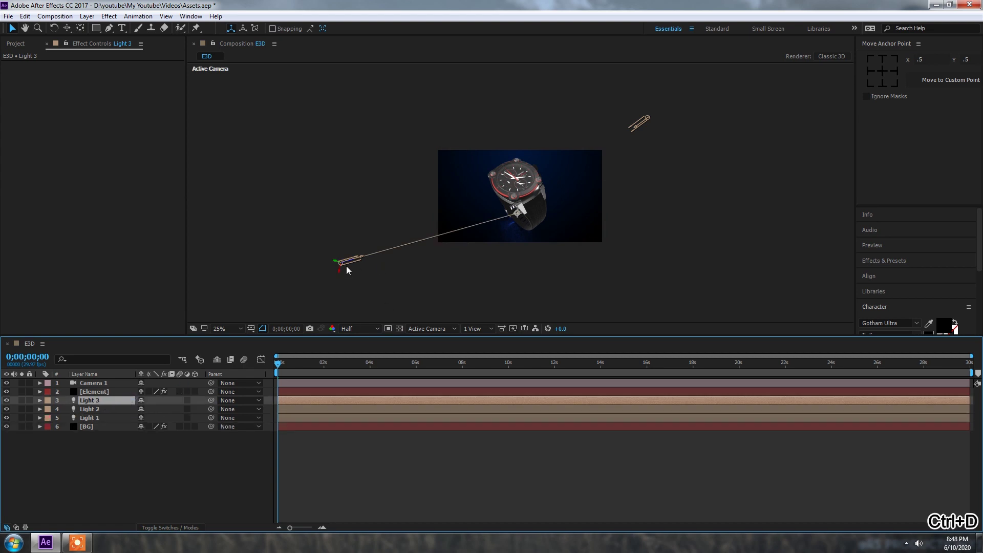
pyautogui.click(317, 231)
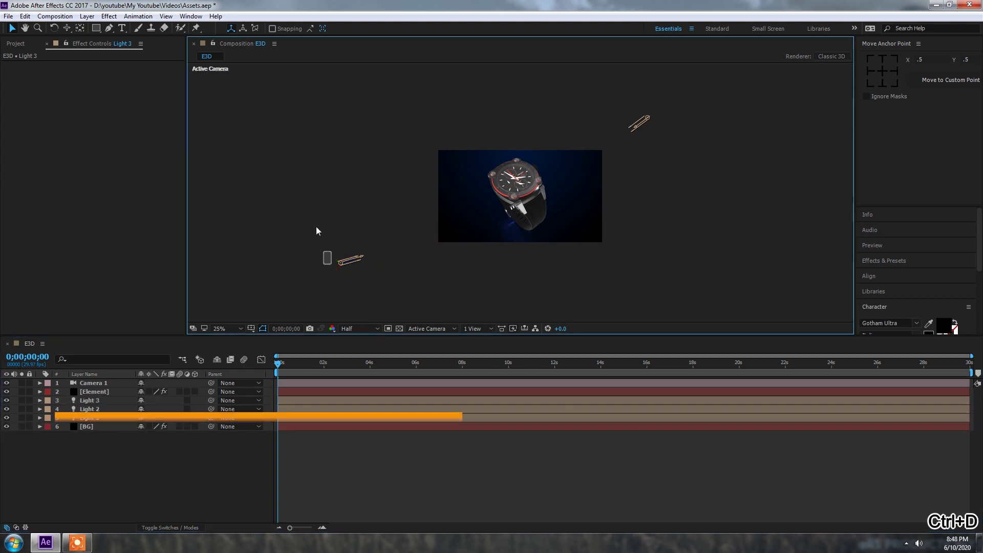
pyautogui.click(332, 271)
pyautogui.moveTo(332, 270); pyautogui.dragTo(325, 109)
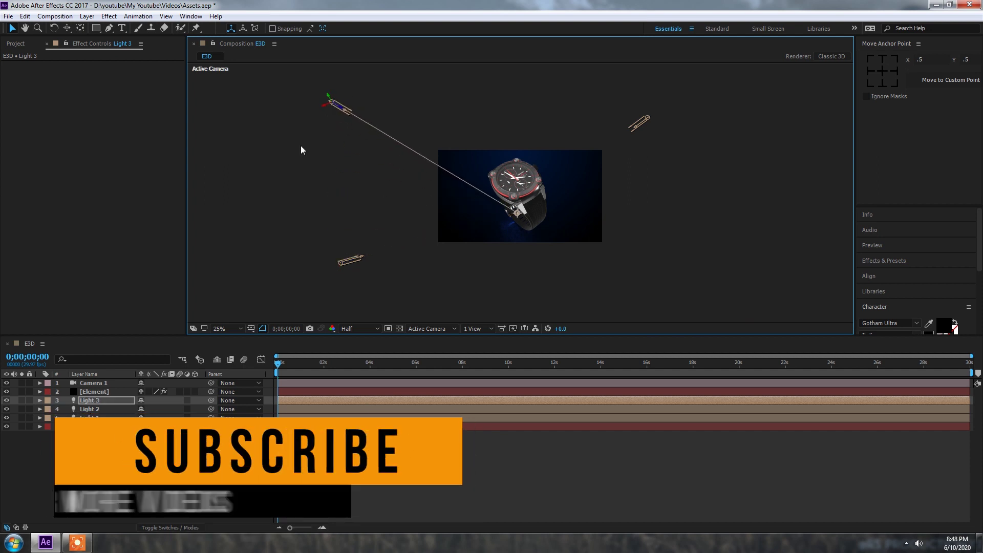
pyautogui.doubleClick(94, 392)
pyautogui.click(88, 401)
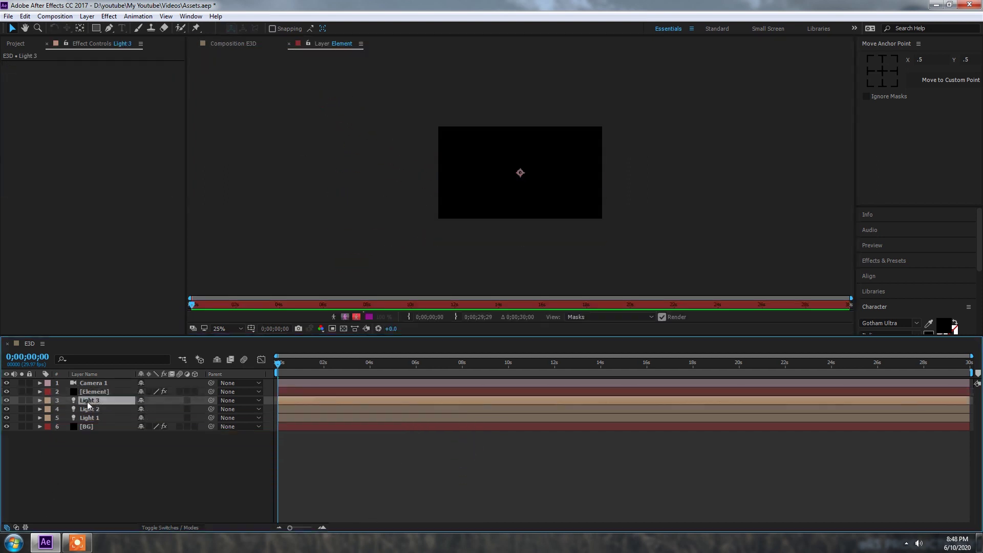
pyautogui.click(289, 43)
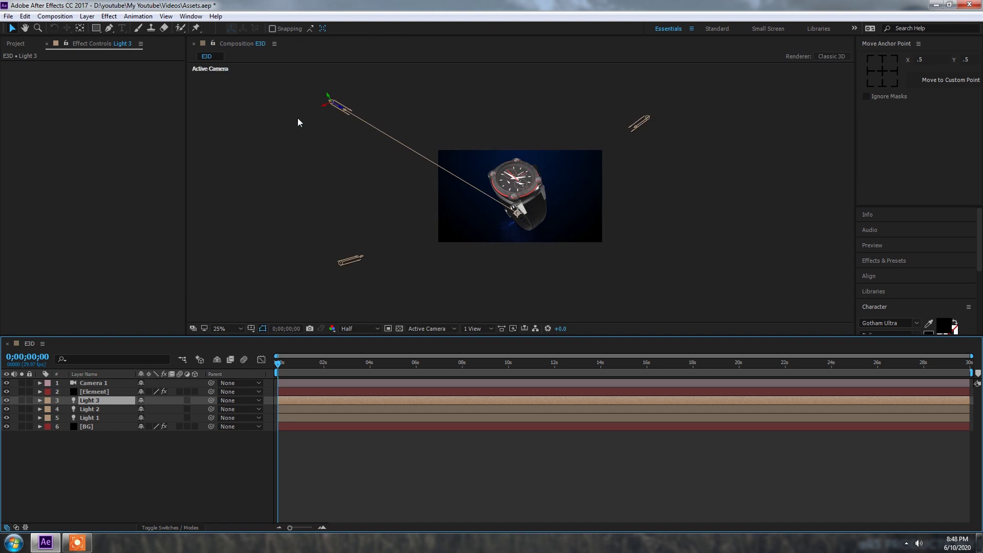
# - Change the intensity of Light 3 in its light settings
pyautogui.doubleClick(109, 397)
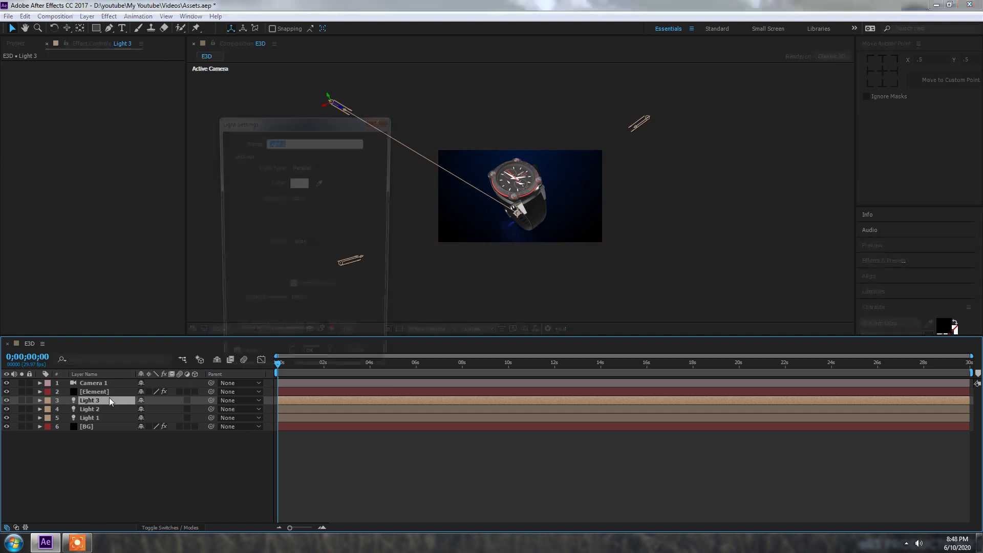
pyautogui.click(295, 199)
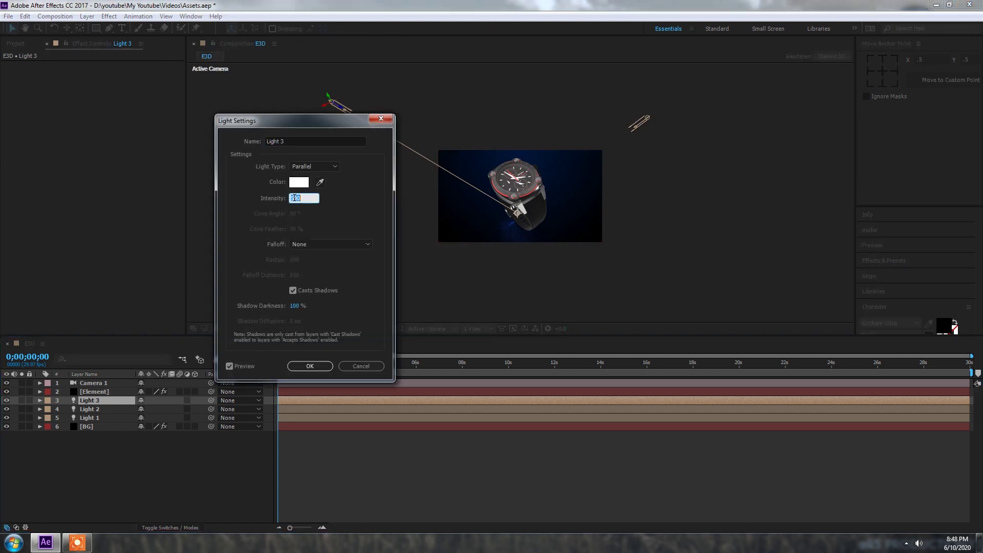
pyautogui.press('Return')
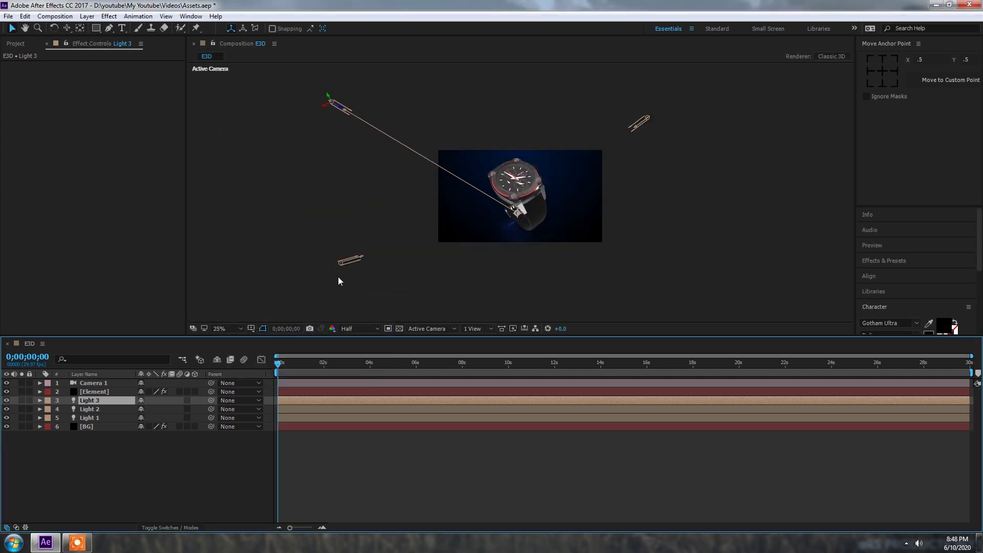
# - Change the intensity of Light 2, the one below and to the left of the watch
pyautogui.click(345, 264)
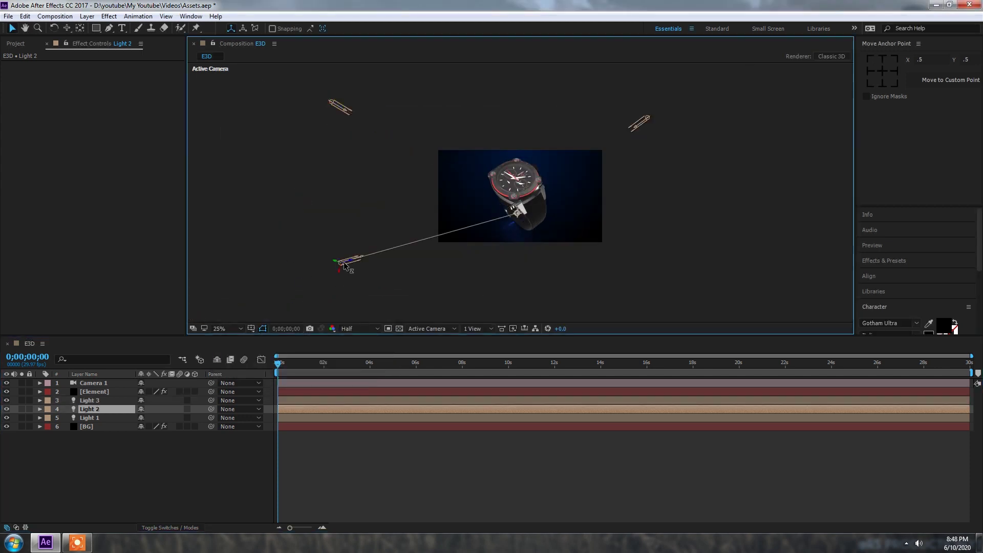
pyautogui.doubleClick(104, 413)
pyautogui.click(295, 198)
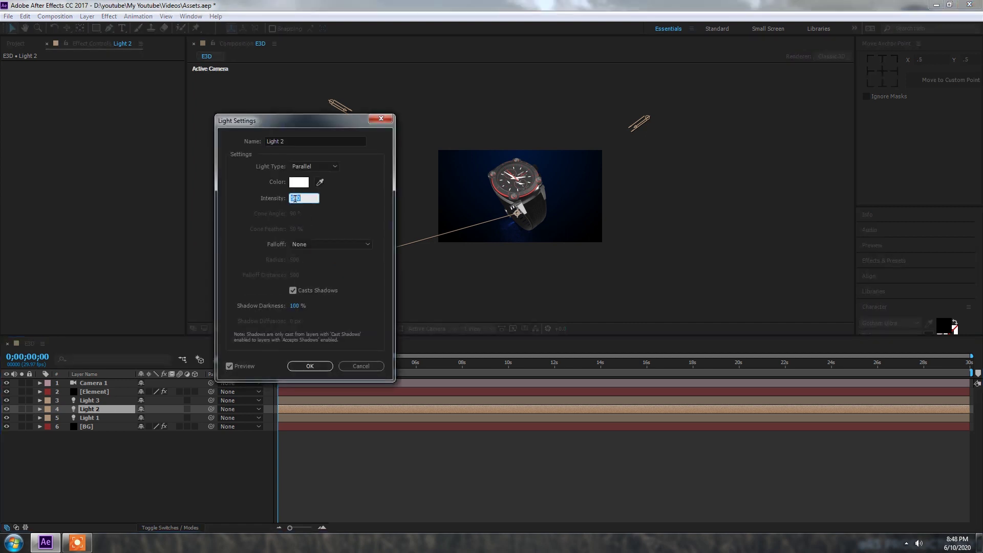
pyautogui.press('Return')
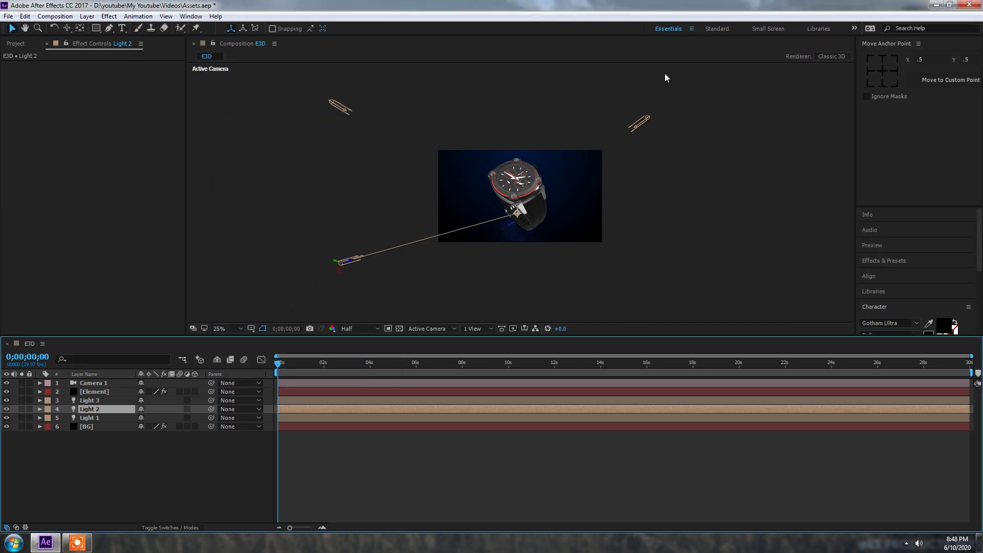
pyautogui.press('.')
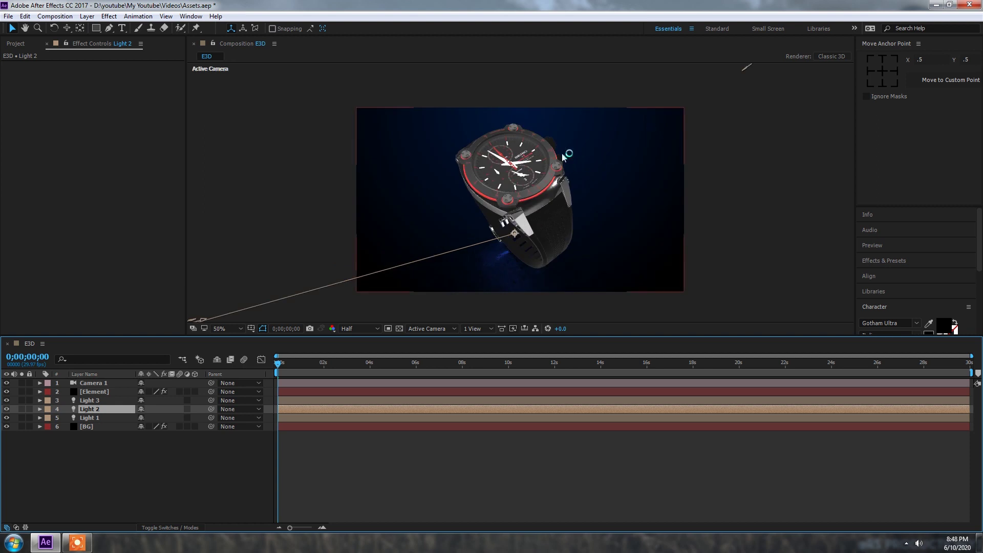
pyautogui.scroll(1, 549, 170)
pyautogui.scroll(-1, 550, 169)
pyautogui.scroll(-1, 549, 170)
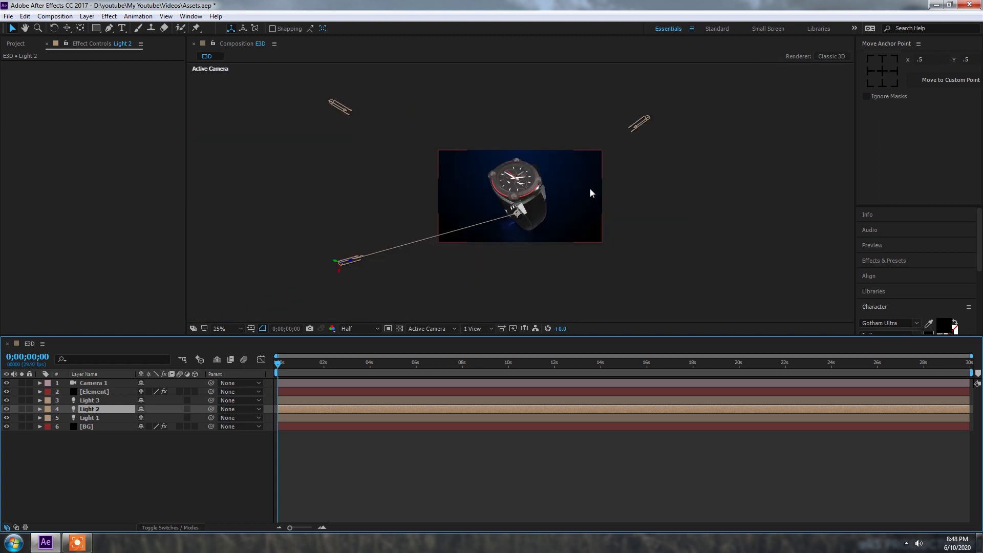
pyautogui.click(100, 427)
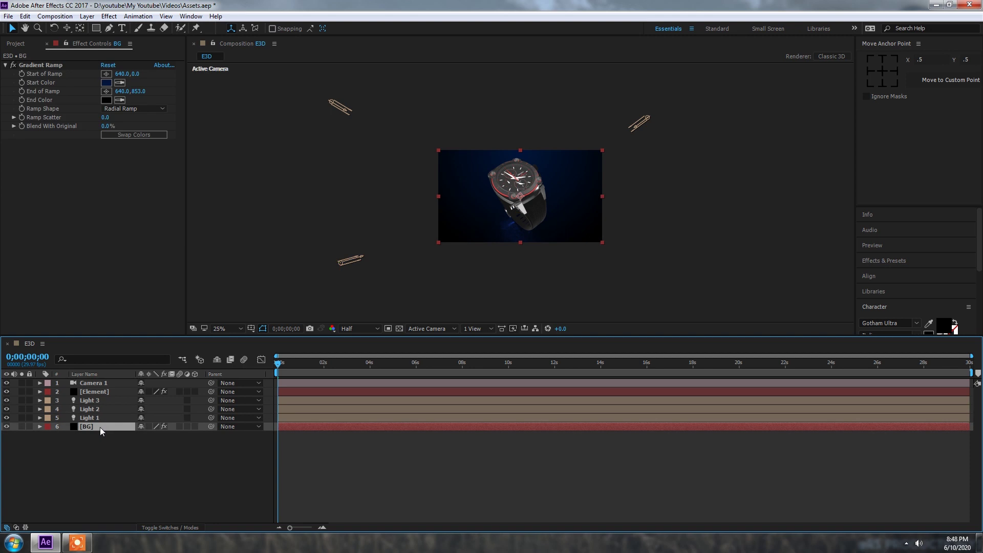
# - Open the Element layer's scene setup and show the BackLight_2K environment presets
pyautogui.click(101, 392)
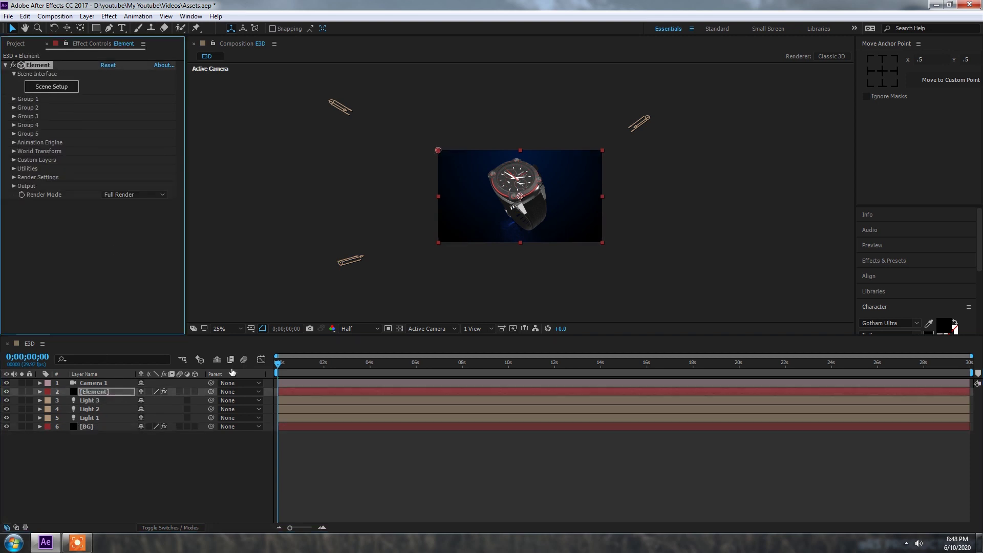
pyautogui.click(52, 87)
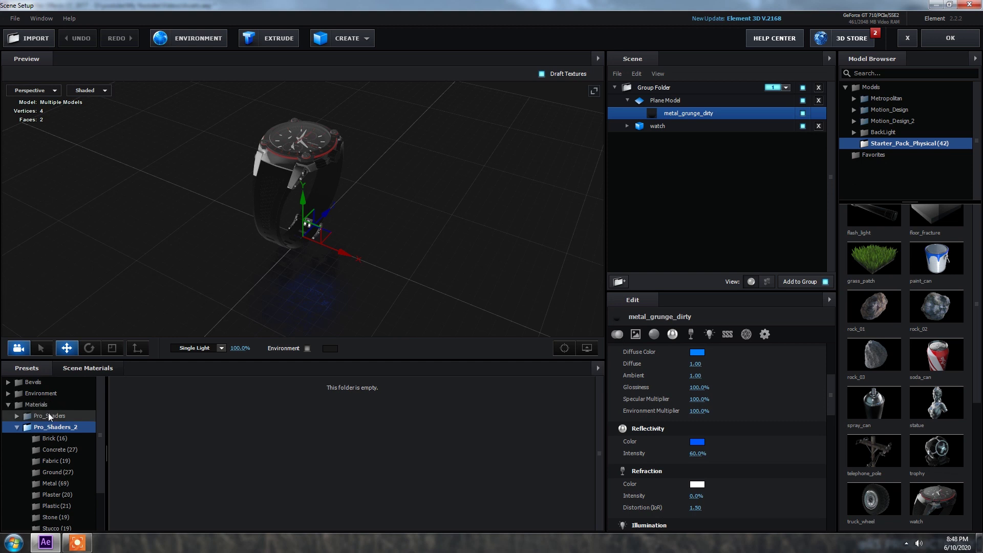
pyautogui.click(17, 427)
pyautogui.click(40, 393)
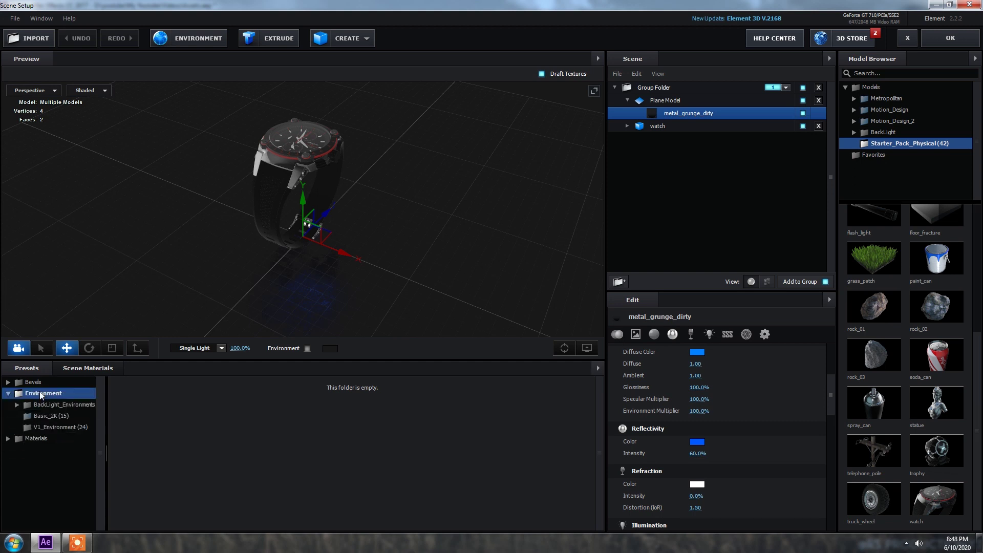
pyautogui.click(58, 405)
pyautogui.click(60, 416)
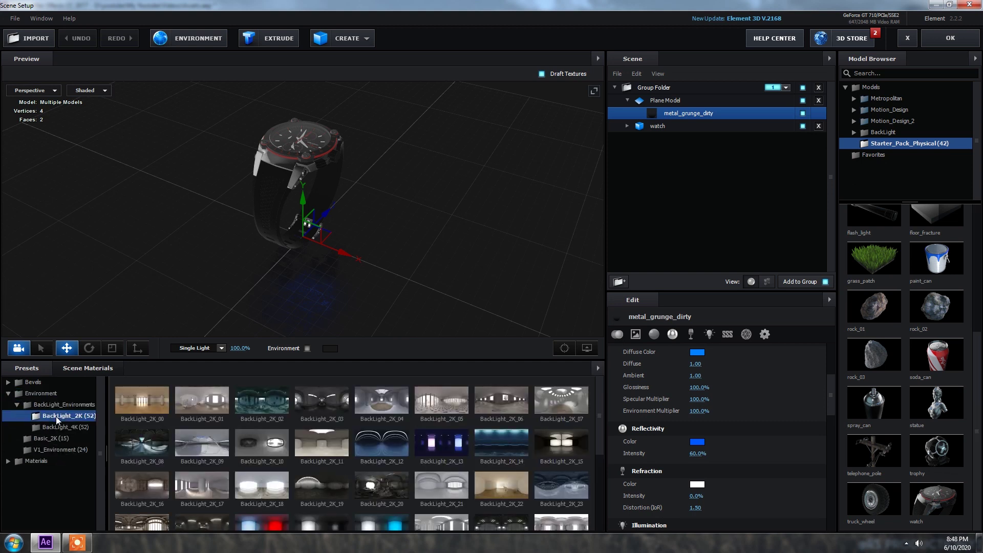
# - Apply the BackLight_2K_14 environment to the scene, check it around the watch and accept the scene setup
pyautogui.scroll(-1, 276, 465)
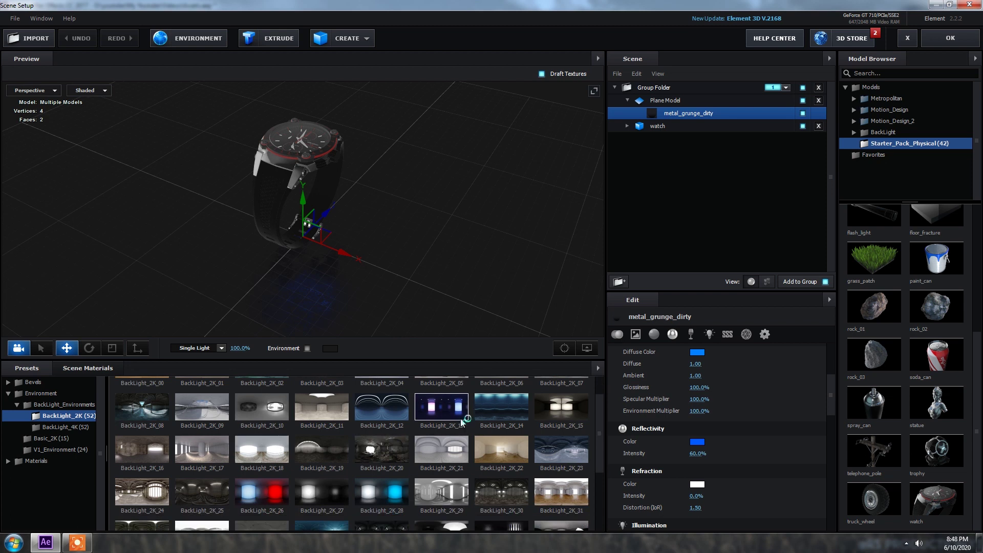
pyautogui.click(508, 414)
pyautogui.moveTo(422, 215)
pyautogui.mouseDown()
pyautogui.moveTo(358, 223)
pyautogui.moveTo(409, 212)
pyautogui.mouseUp()
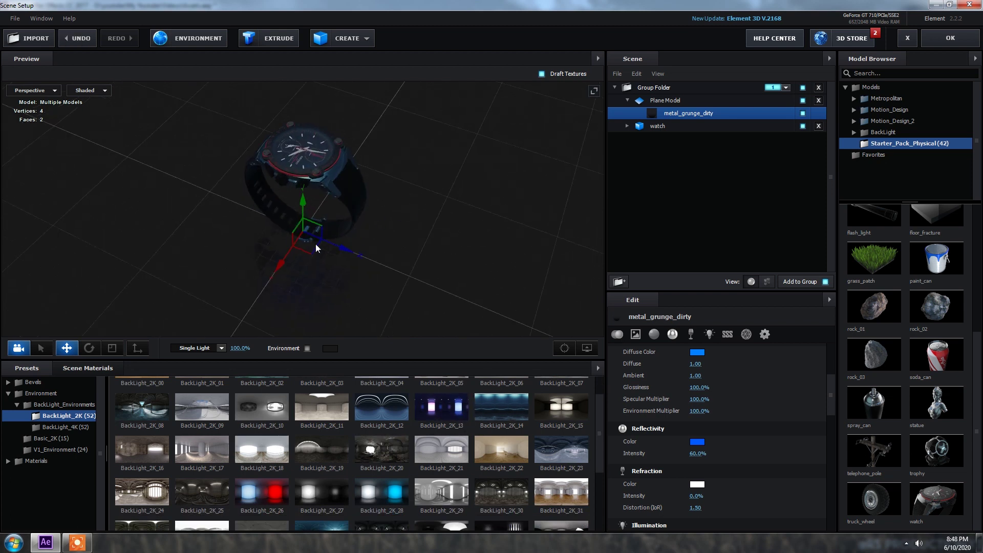
pyautogui.moveTo(429, 271); pyautogui.dragTo(450, 265)
pyautogui.click(951, 39)
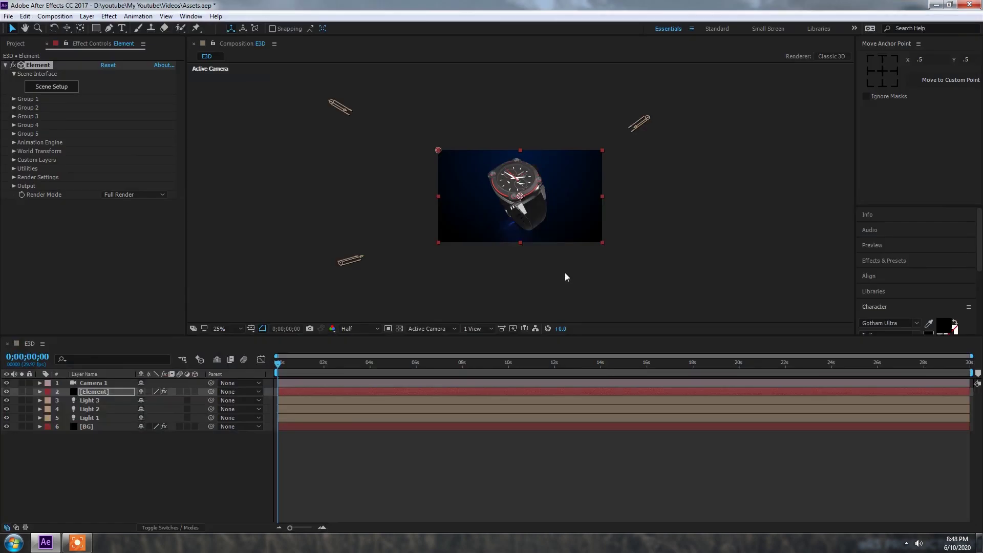
pyautogui.press('.')
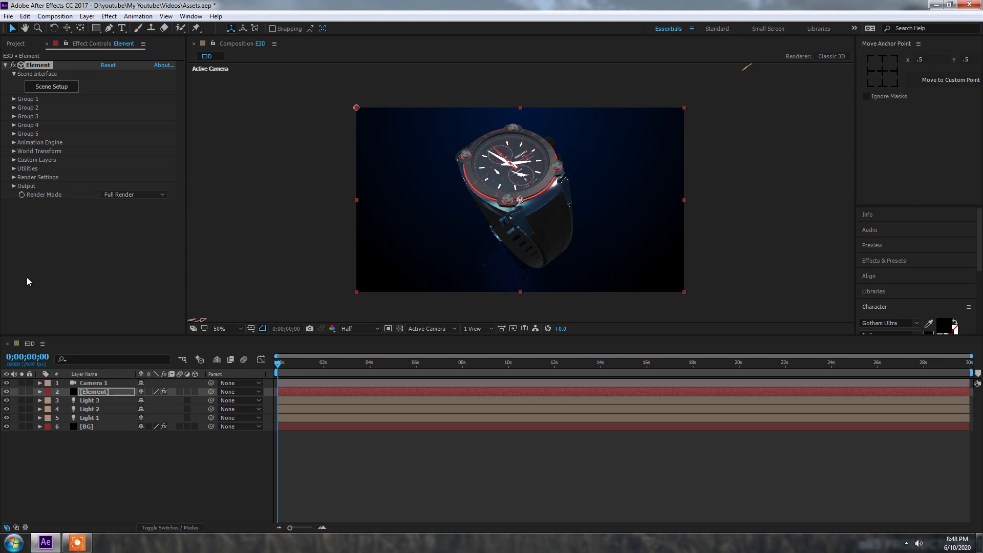
# - Enable SSAO ambient occlusion in the Element layer's render settings and set its intensity to 15
pyautogui.click(14, 178)
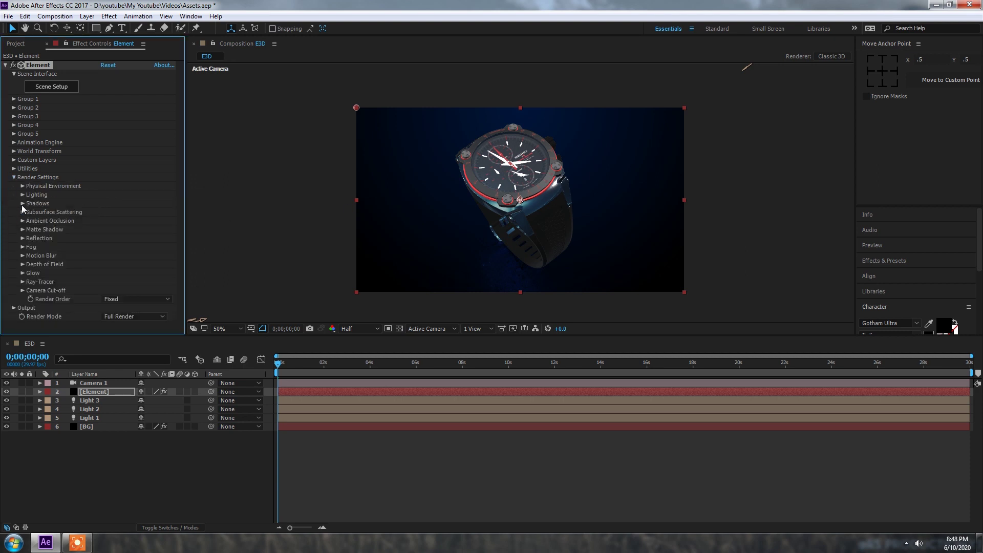
pyautogui.click(23, 220)
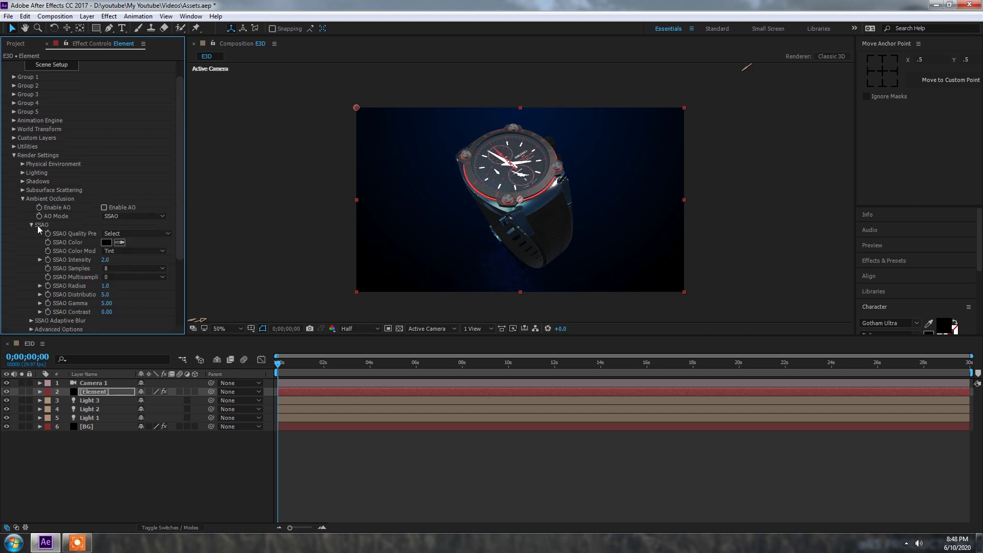
pyautogui.click(104, 208)
pyautogui.click(105, 260)
pyautogui.press('Return')
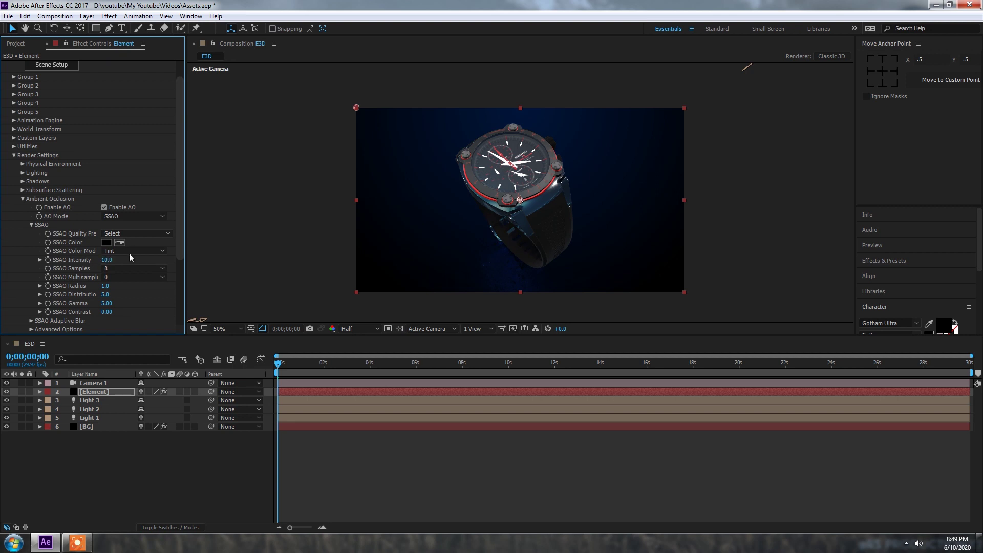
pyautogui.click(106, 259)
pyautogui.press('Return')
# - Adjust the camera slightly to reframe the watch
pyautogui.press('y')
pyautogui.press('c')
pyautogui.moveTo(510, 205); pyautogui.dragTo(520, 201)
pyautogui.press('y')
# - Change the intensity of Light 1, the one above and to the right of the watch
pyautogui.scroll(-1, 523, 205)
pyautogui.press('v')
pyautogui.click(636, 123)
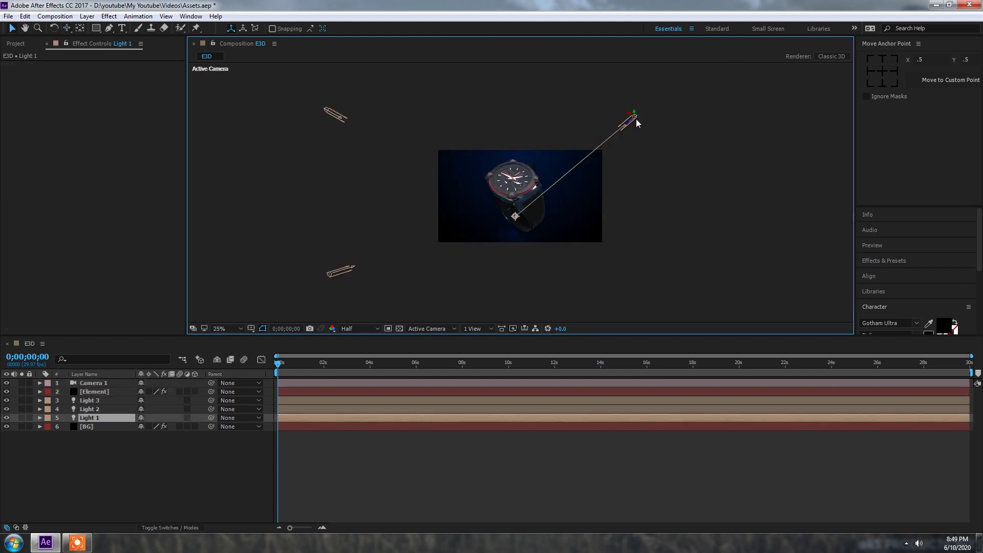
pyautogui.doubleClick(114, 418)
pyautogui.click(296, 199)
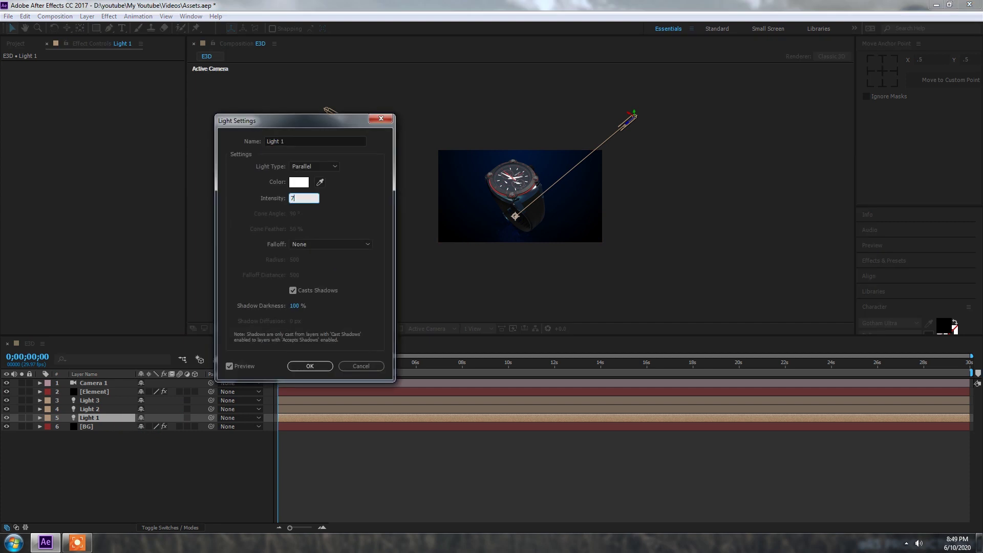
pyautogui.press('Return')
pyautogui.press('.')
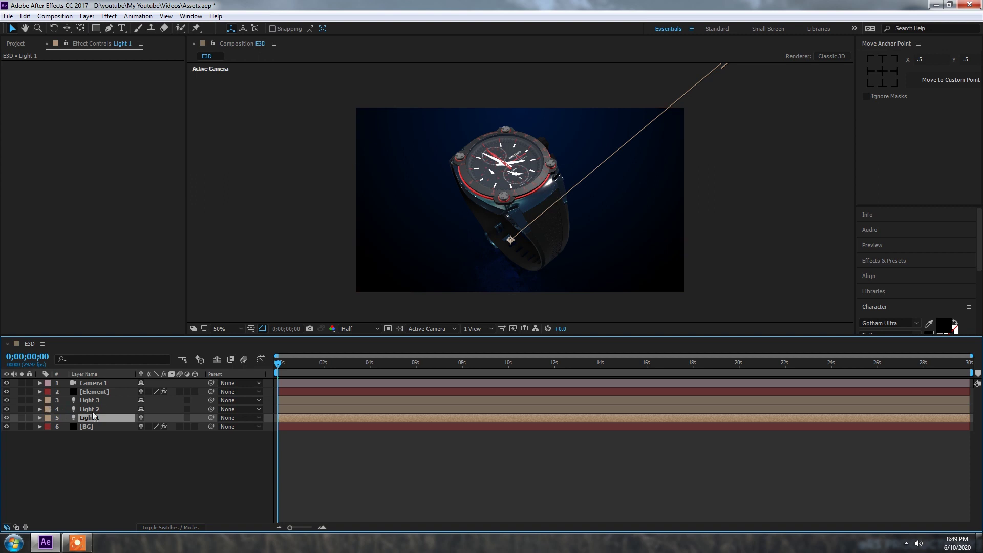
# - Examine the lighting and physical environment options in the Element layer's render settings
pyautogui.click(96, 392)
pyautogui.click(22, 220)
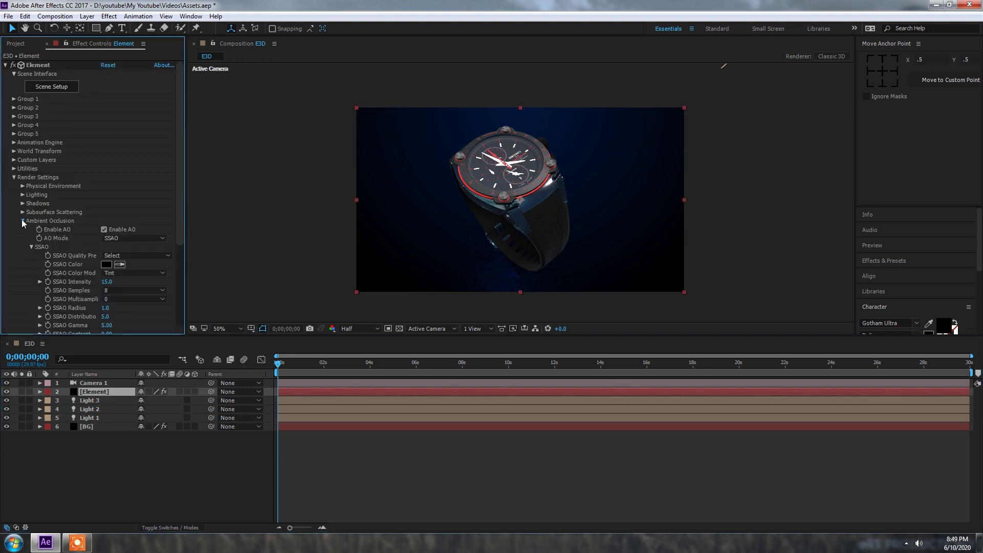
pyautogui.click(23, 247)
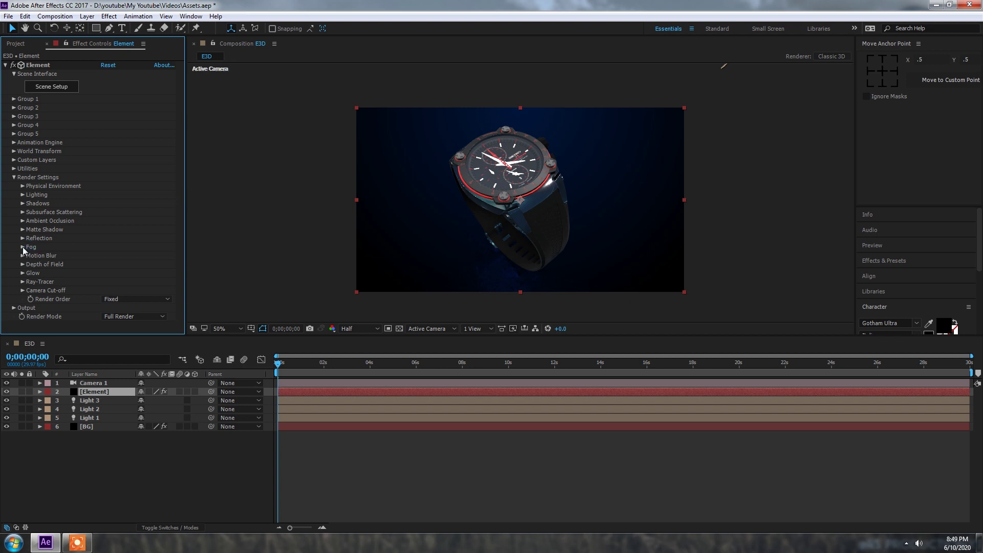
pyautogui.click(23, 195)
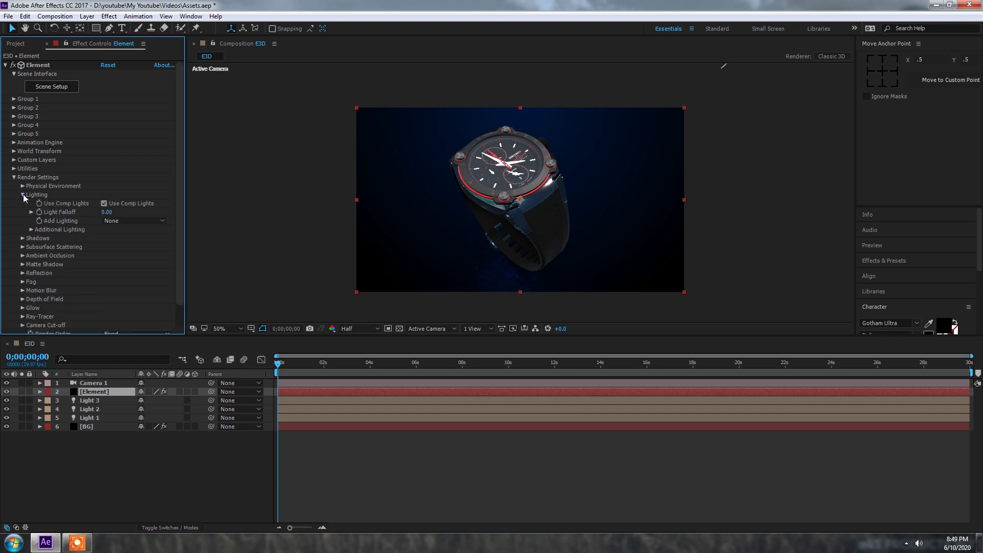
pyautogui.click(23, 194)
pyautogui.click(23, 186)
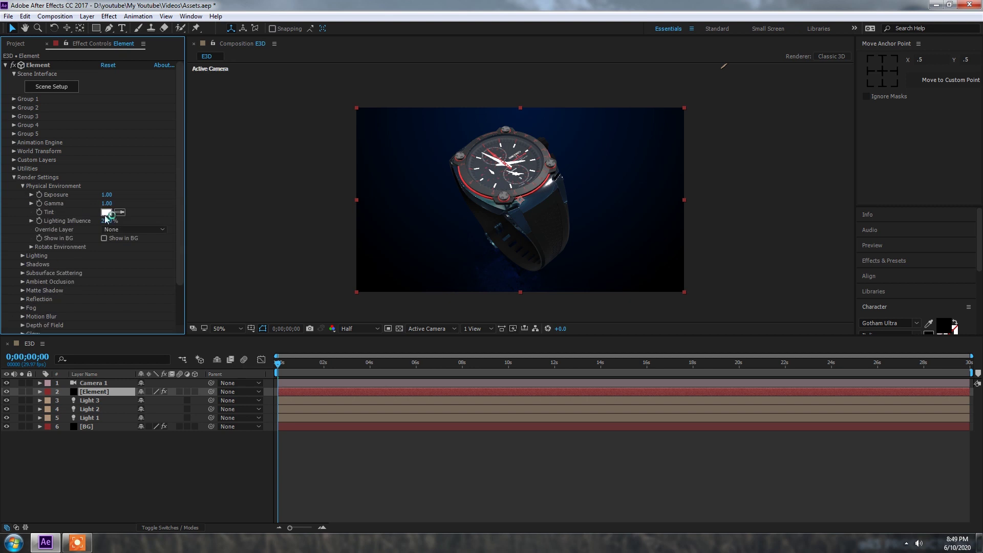
pyautogui.moveTo(109, 202)
pyautogui.mouseDown()
pyautogui.moveTo(118, 202)
pyautogui.moveTo(109, 202)
pyautogui.mouseUp()
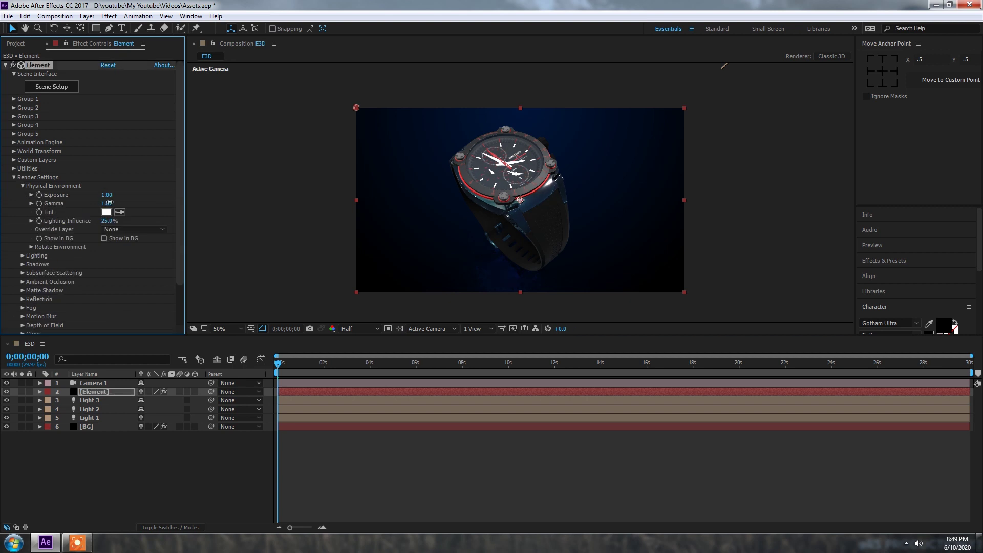
pyautogui.click(14, 177)
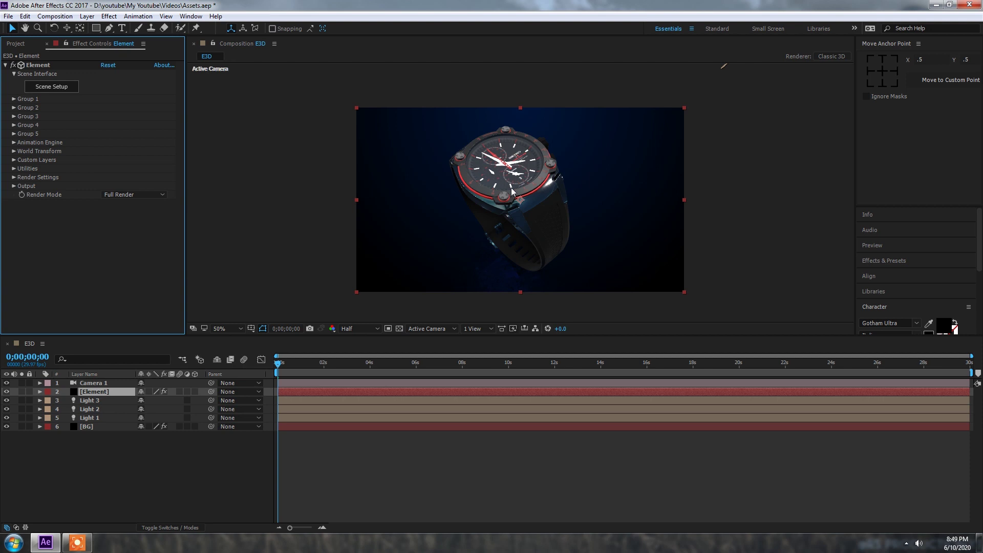
# - Enable depth of field in the settings of Camera 1
pyautogui.click(45, 384)
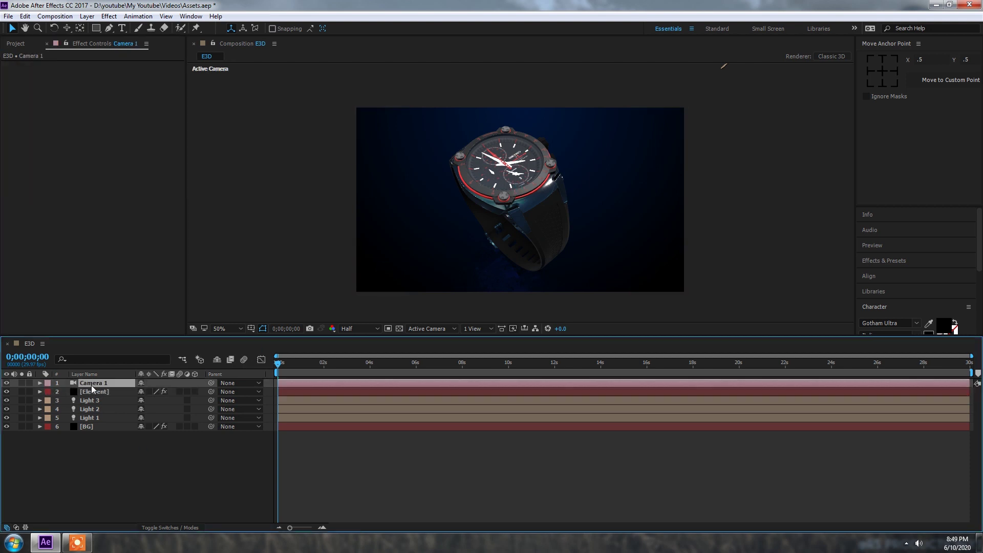
pyautogui.doubleClick(91, 385)
pyautogui.click(490, 294)
pyautogui.click(586, 381)
# - Show the composition in two horizontal views and set Camera 1's focus distance to about 772.7 pixels
pyautogui.click(473, 329)
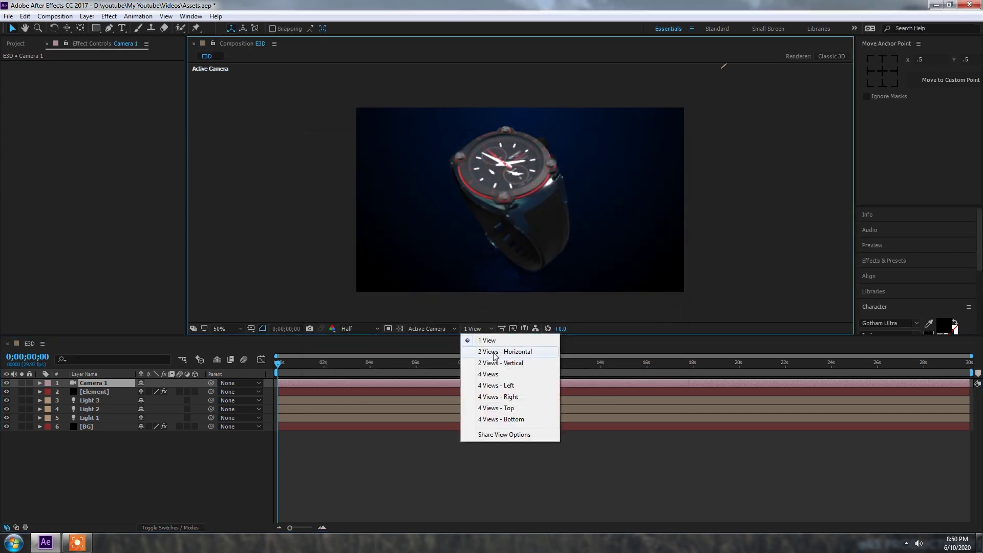
pyautogui.click(495, 351)
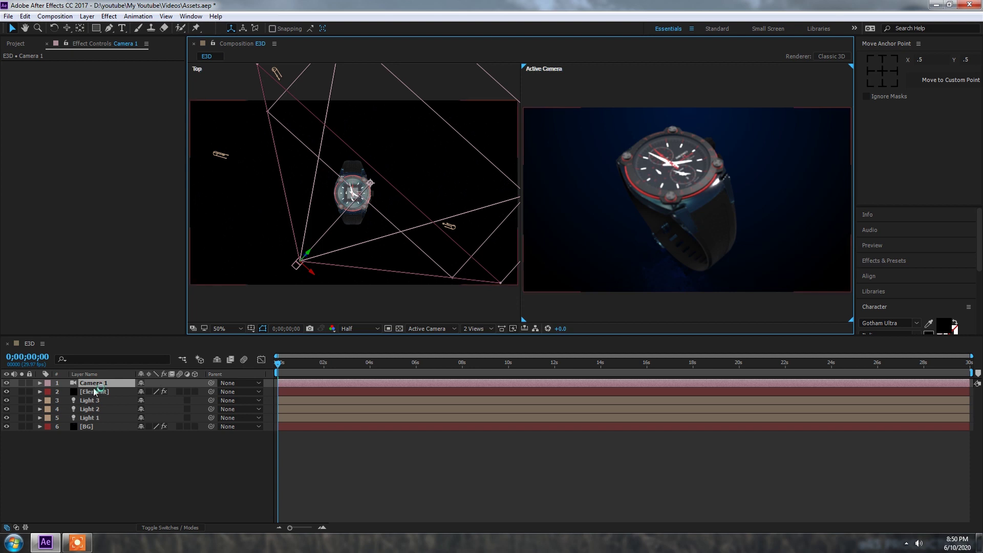
pyautogui.click(41, 383)
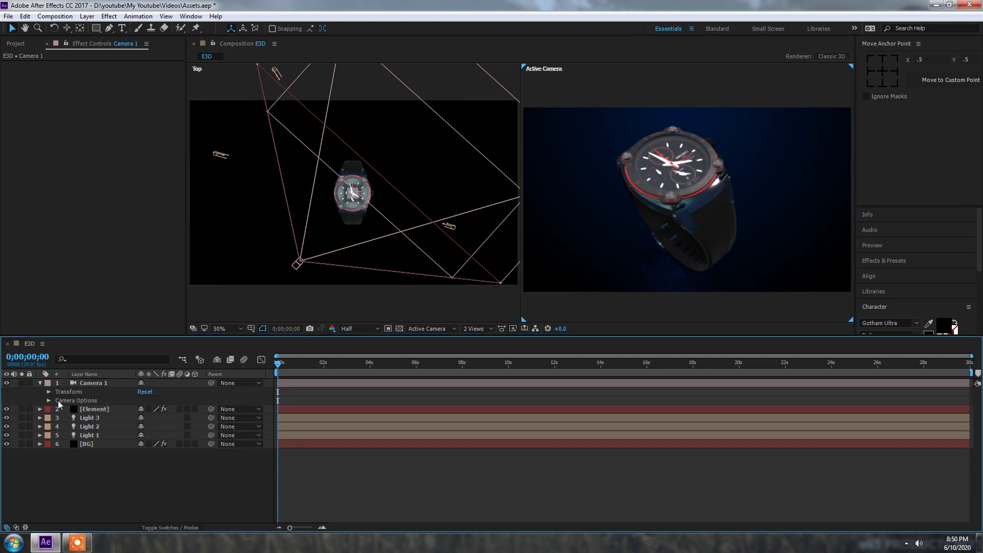
pyautogui.click(50, 400)
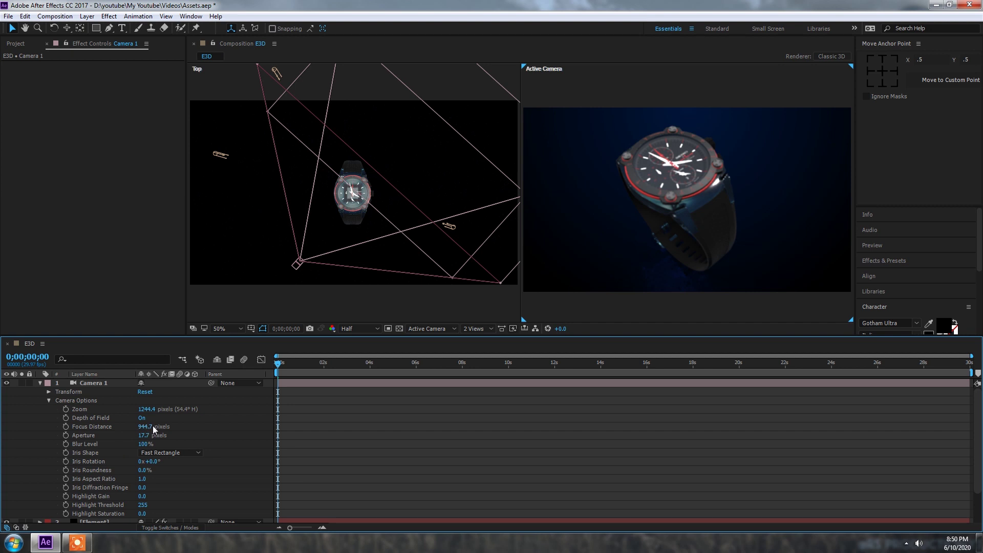
pyautogui.moveTo(152, 426); pyautogui.dragTo(59, 426)
# - Set Camera 1's aperture to 50 pixels and its focus distance to about 546.7 pixels
pyautogui.click(139, 436)
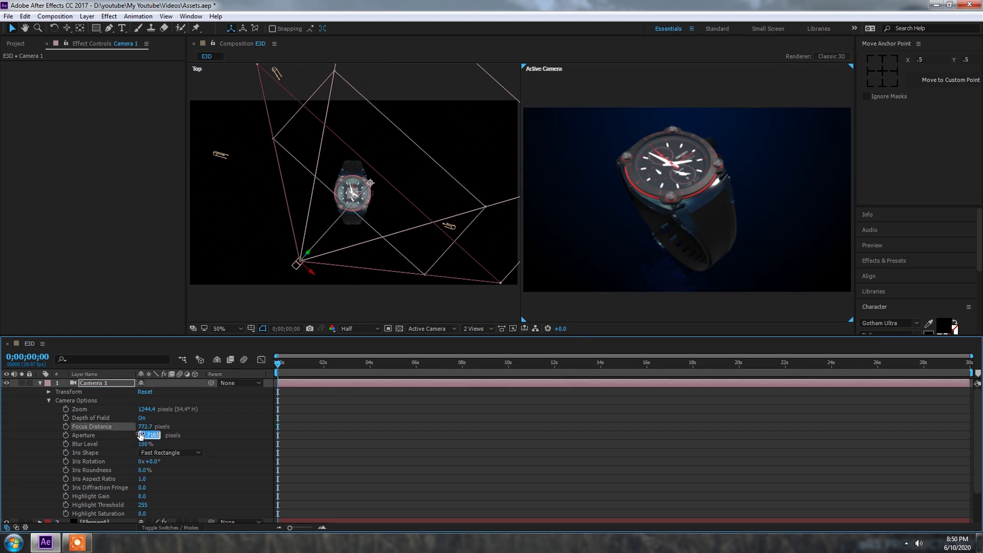
pyautogui.write('50')
pyautogui.press('Return')
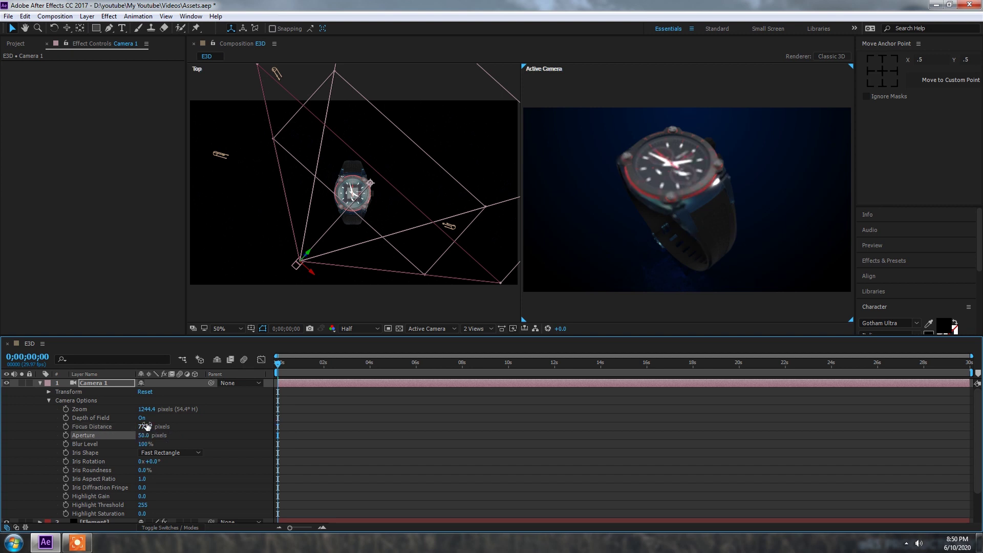
pyautogui.moveTo(144, 426); pyautogui.dragTo(30, 430)
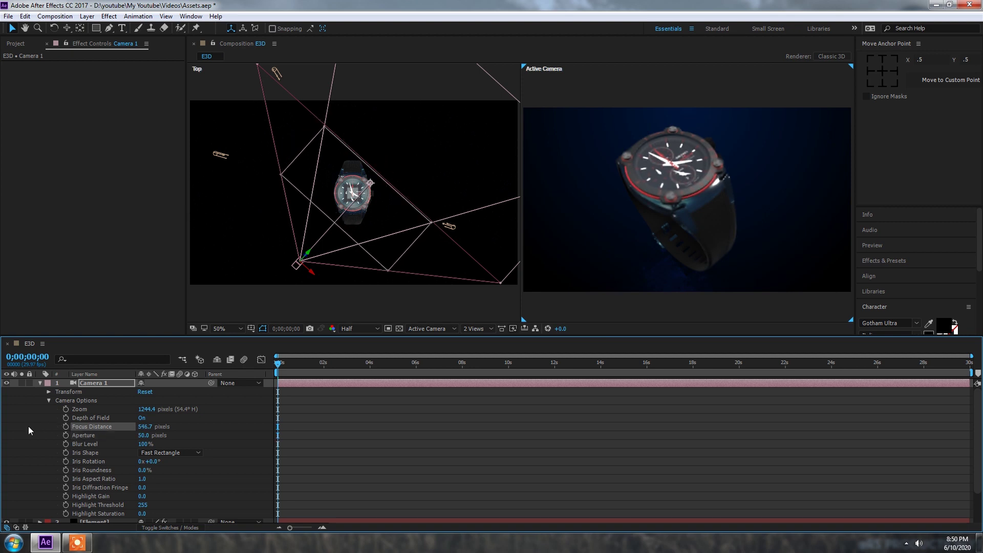
# - Set the preview resolution to Full and reduce Camera 1's focus distance to sharpen the watch dial
pyautogui.press('.')
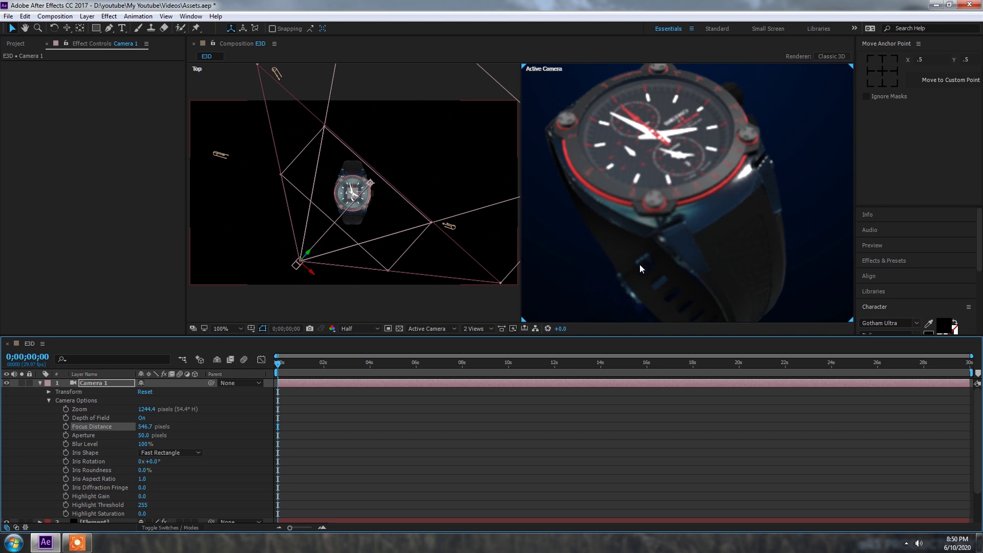
pyautogui.click(358, 329)
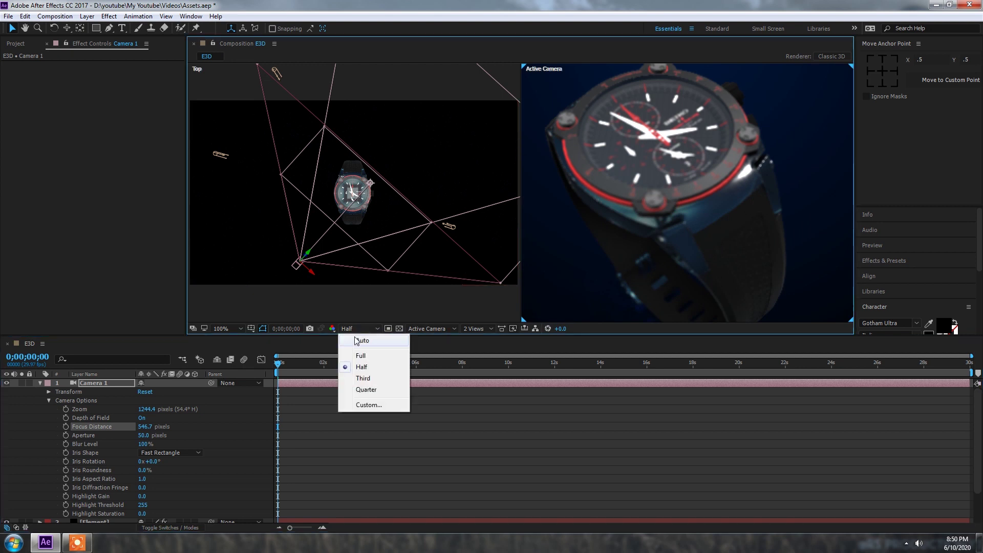
pyautogui.click(359, 355)
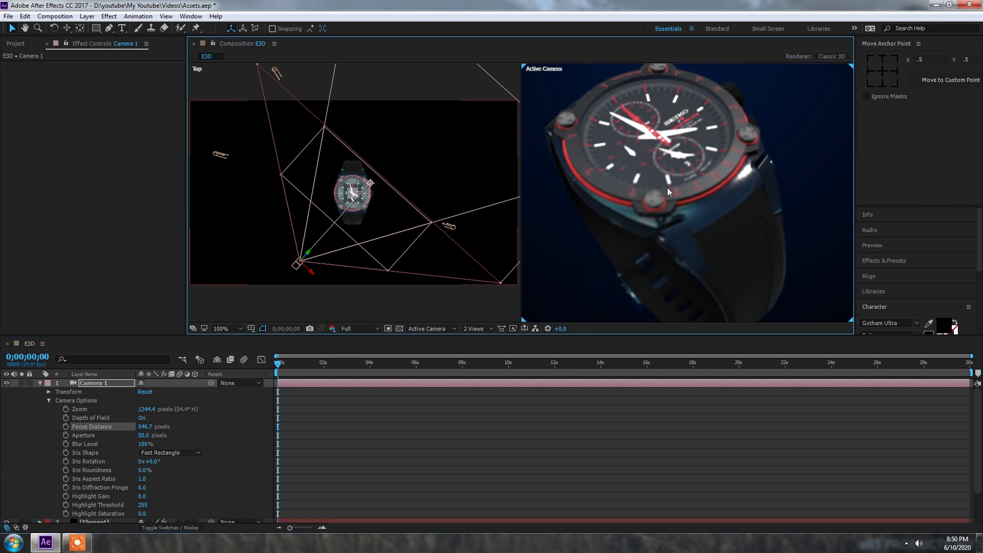
pyautogui.moveTo(146, 426); pyautogui.dragTo(117, 424)
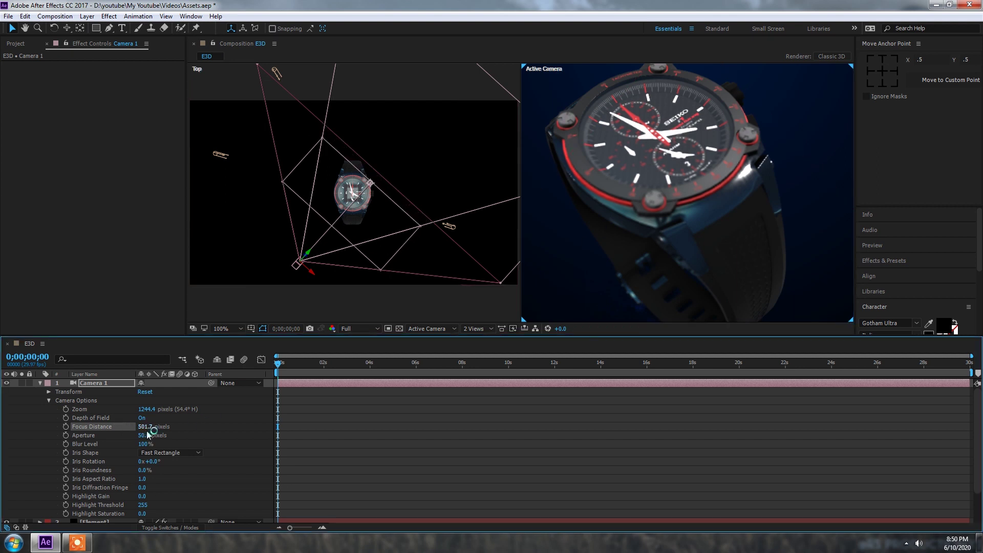
pyautogui.moveTo(144, 427); pyautogui.dragTo(124, 433)
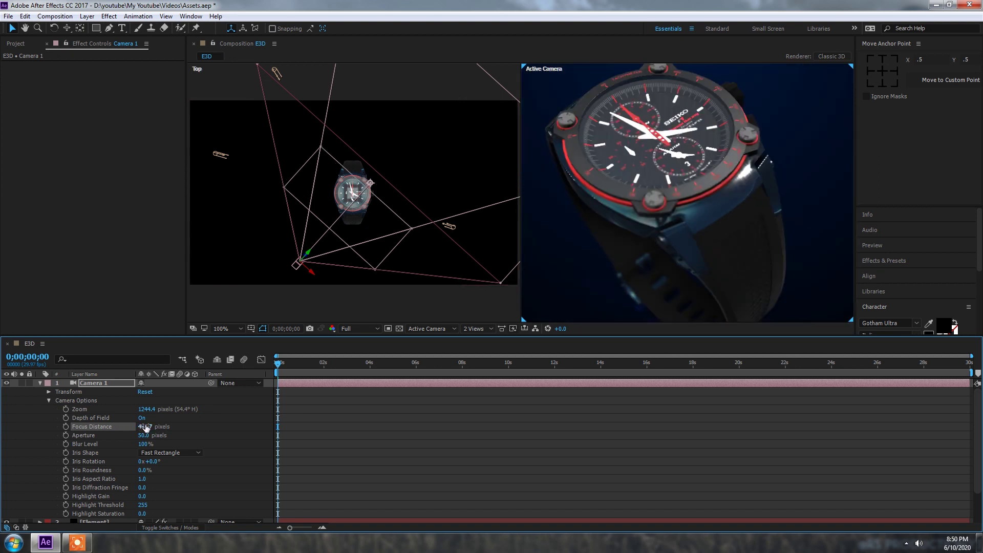
# - Set Camera 1's aperture to 83 pixels and its focus distance to about 453.7 pixels
pyautogui.moveTo(103, 426); pyautogui.dragTo(98, 426)
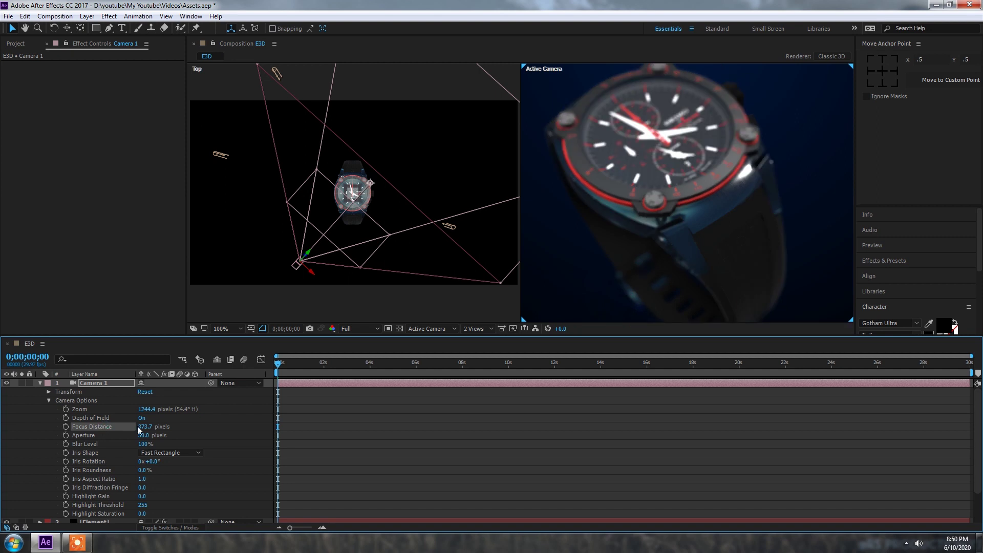
pyautogui.moveTo(145, 426)
pyautogui.mouseDown()
pyautogui.moveTo(162, 427)
pyautogui.moveTo(147, 437)
pyautogui.mouseUp()
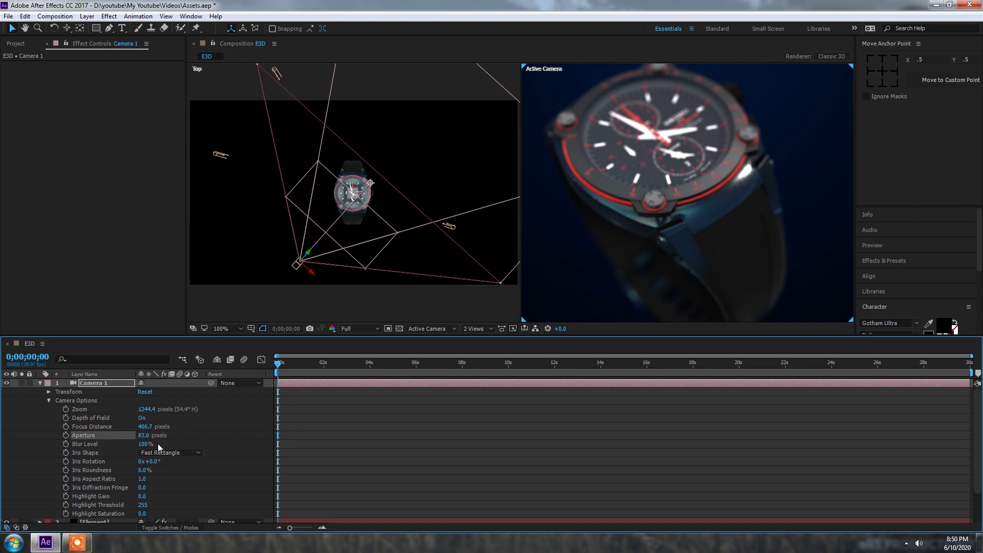
pyautogui.moveTo(143, 428); pyautogui.dragTo(207, 418)
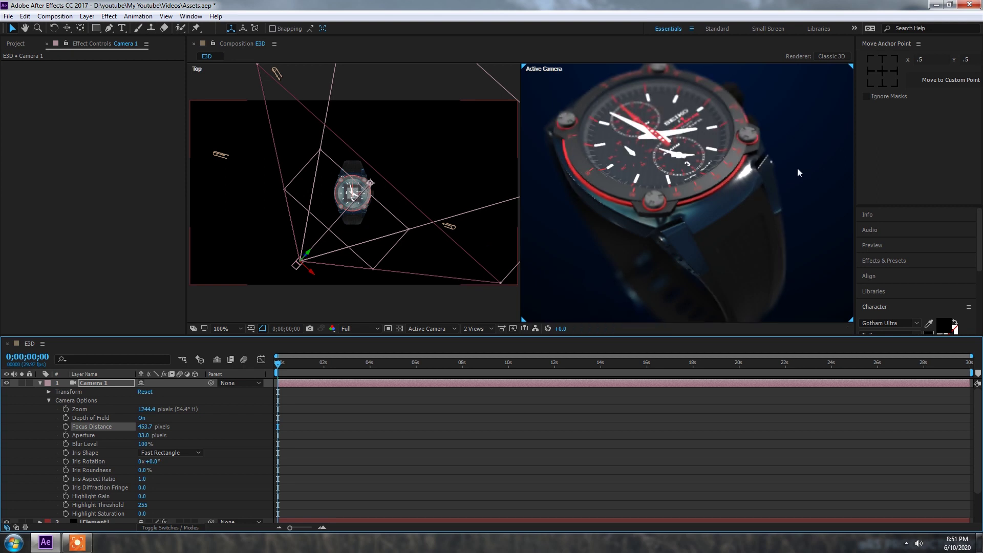
# - Return the composition to a single Active Camera view at 50% and collapse Camera 1's properties
pyautogui.scroll(-2, 705, 204)
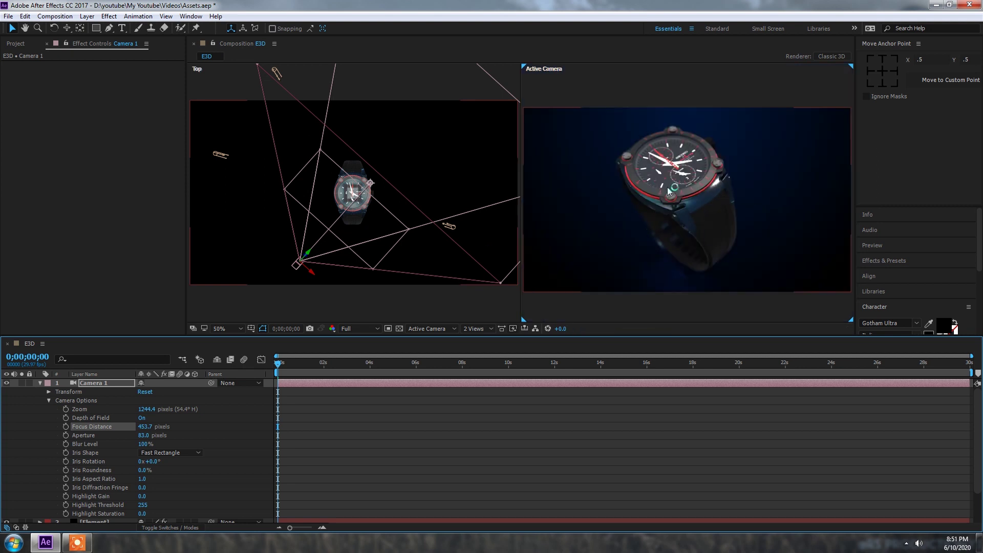
pyautogui.click(476, 329)
pyautogui.click(484, 341)
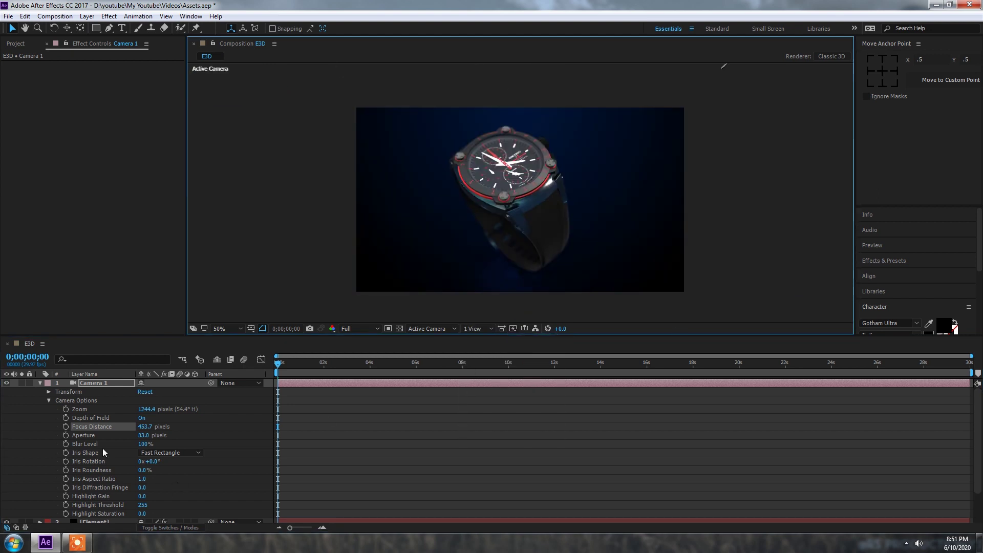
pyautogui.click(37, 381)
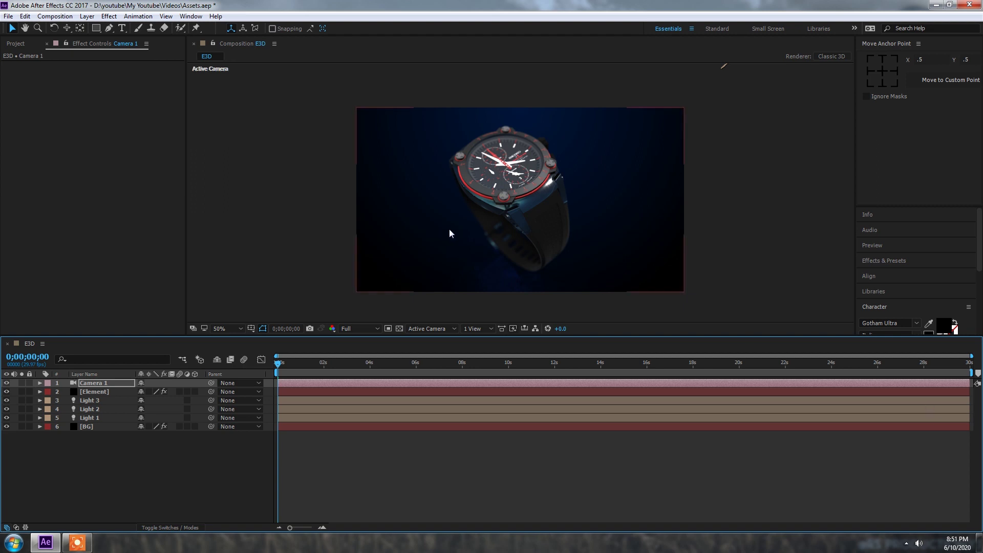
# - Add an adjustment layer above Camera 1 and rename it CC
pyautogui.rightClick(117, 457)
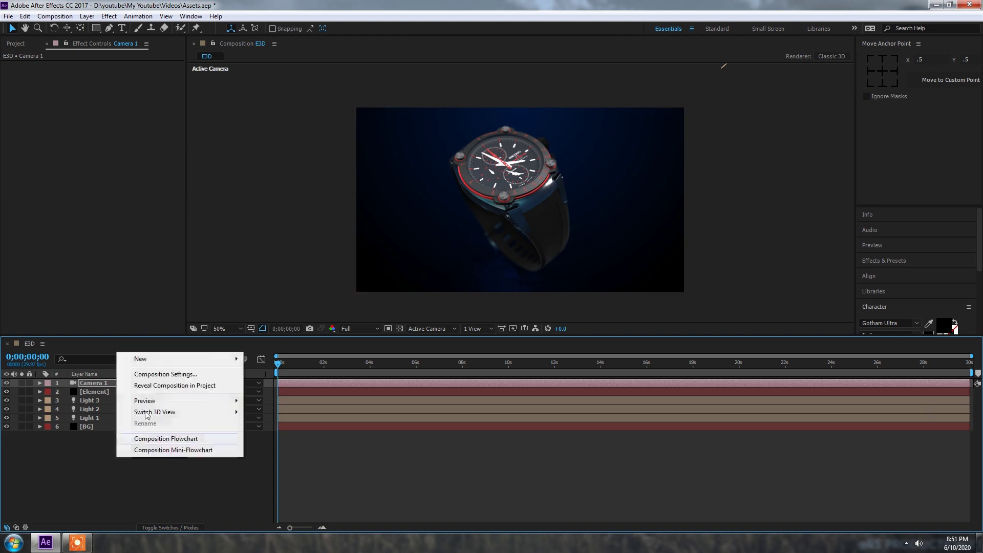
pyautogui.moveTo(153, 360)
pyautogui.click(291, 441)
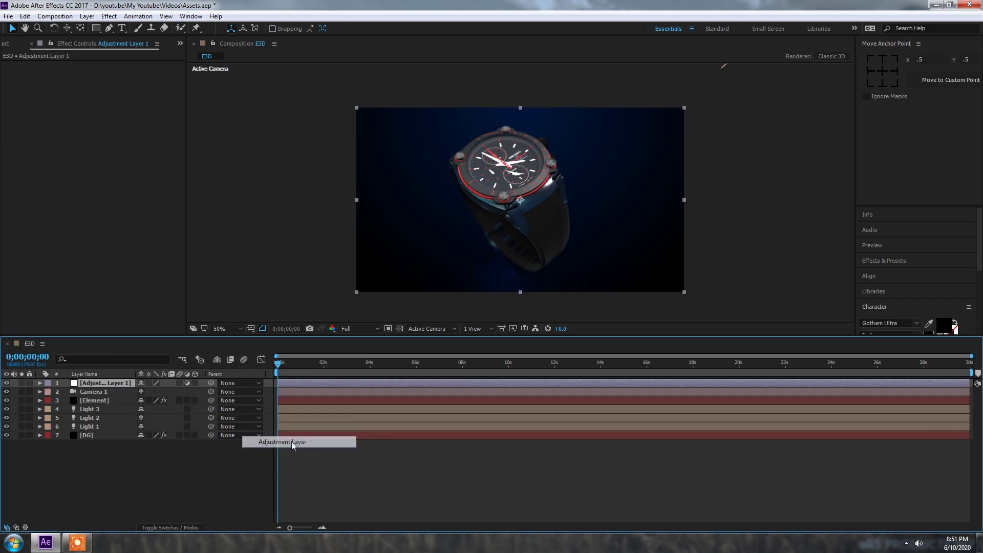
pyautogui.press('Return')
pyautogui.write('CC')
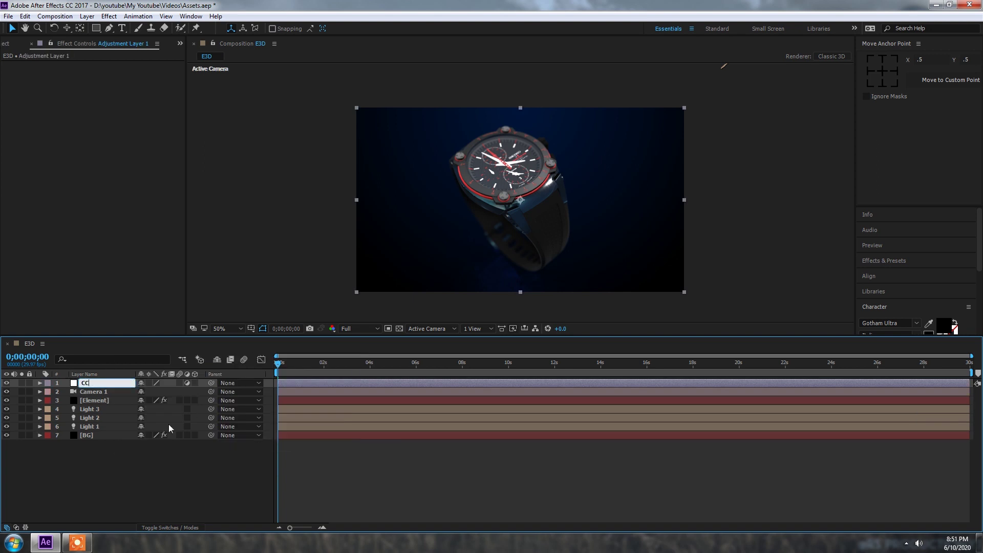
pyautogui.press('Return')
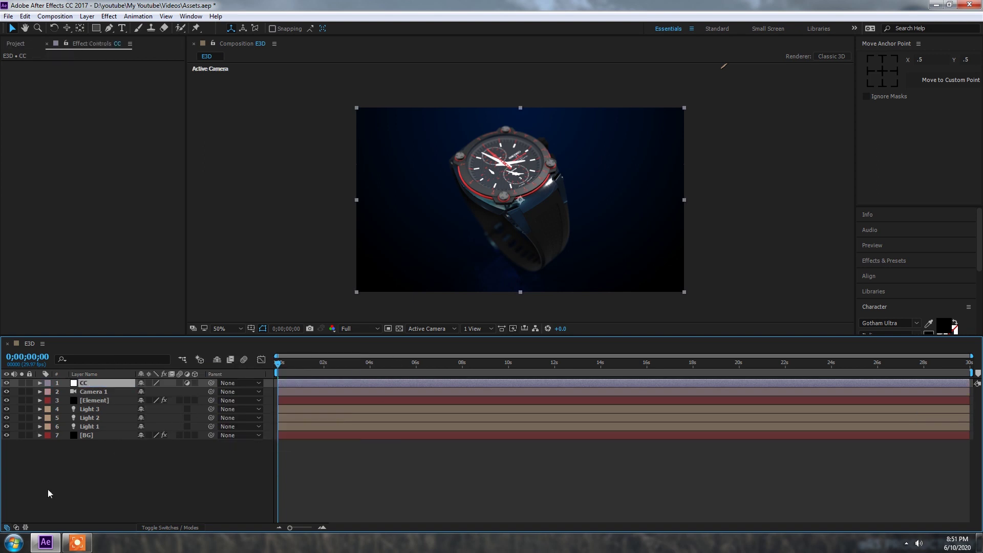
# - Apply the Lumetri Color effect to the CC layer and expand its Basic Correction settings
pyautogui.click(90, 392)
pyautogui.click(94, 385)
pyautogui.hotkey('ctrl', 'space')
pyautogui.write('lume')
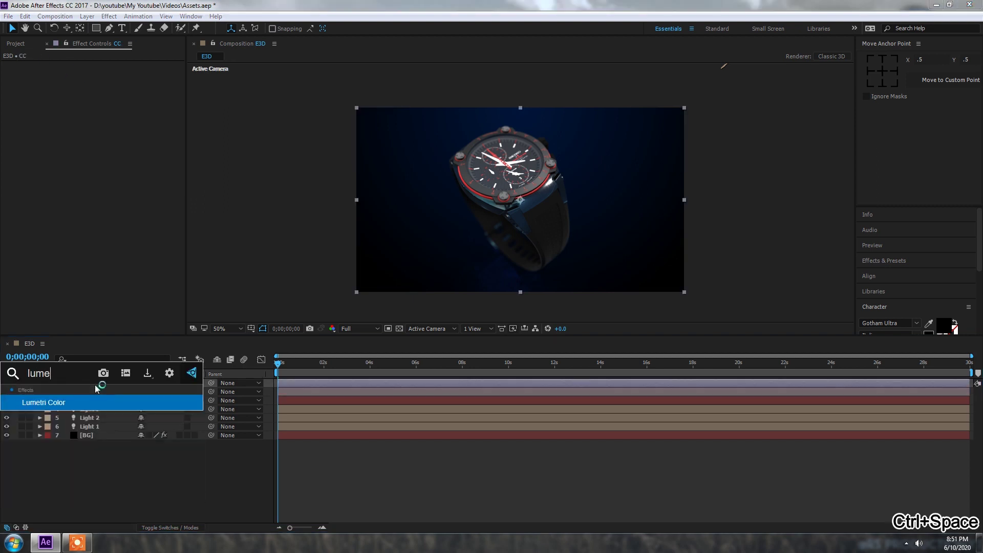
pyautogui.press('Return')
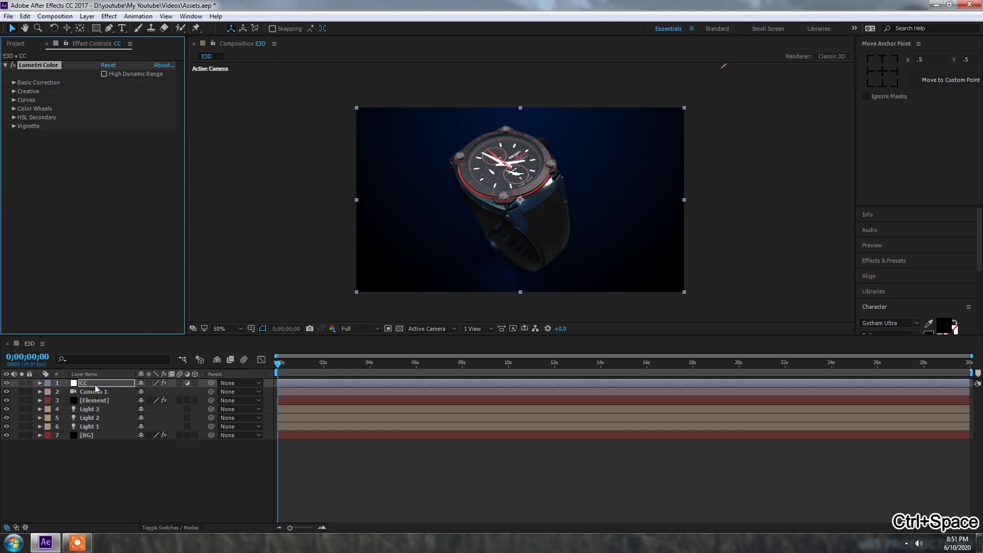
pyautogui.click(13, 83)
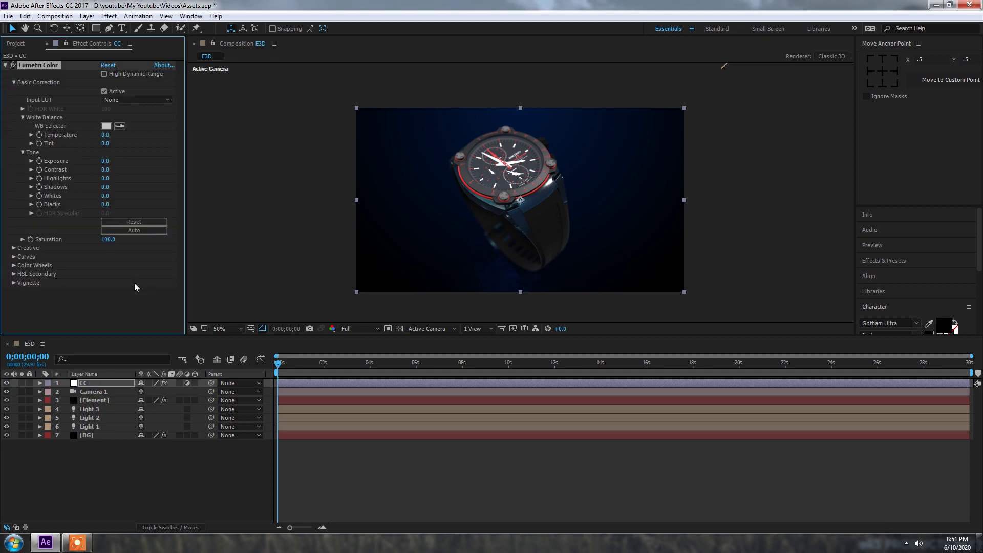
# - Try a temperature shift and a white balance sample from the watch case, and reset the temperature to 0
pyautogui.moveTo(106, 137); pyautogui.dragTo(110, 135)
pyautogui.click(119, 126)
pyautogui.click(548, 184)
pyautogui.click(108, 136)
pyautogui.write('0')
pyautogui.press('Return')
# - Sample the white balance from the bright highlight on the watch case and undo a trial tint adjustment
pyautogui.click(123, 126)
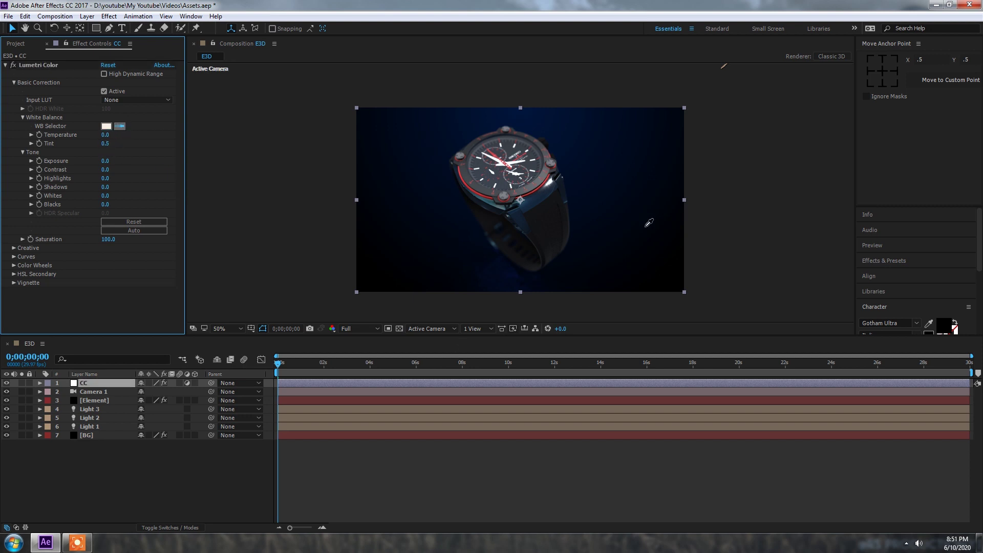
pyautogui.click(554, 178)
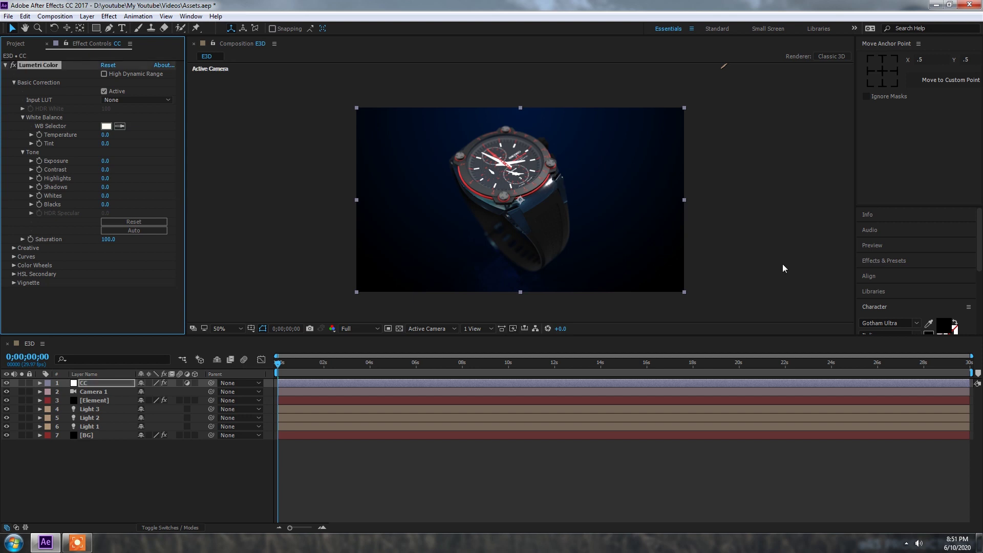
pyautogui.moveTo(106, 143); pyautogui.dragTo(97, 142)
pyautogui.hotkey('ctrl', 'z')
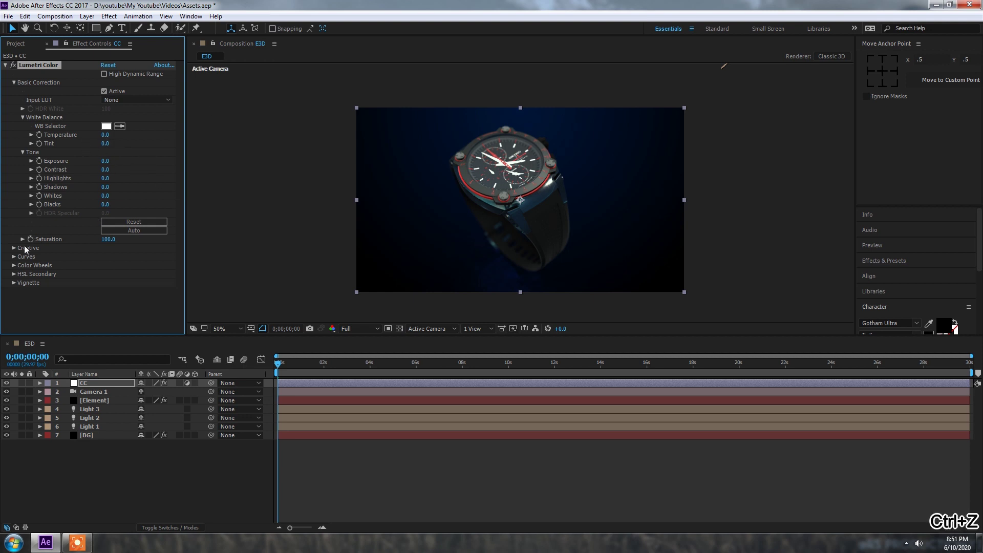
# - Set the Basic Correction saturation to 125 and collapse the White Balance settings
pyautogui.moveTo(106, 246); pyautogui.dragTo(114, 241)
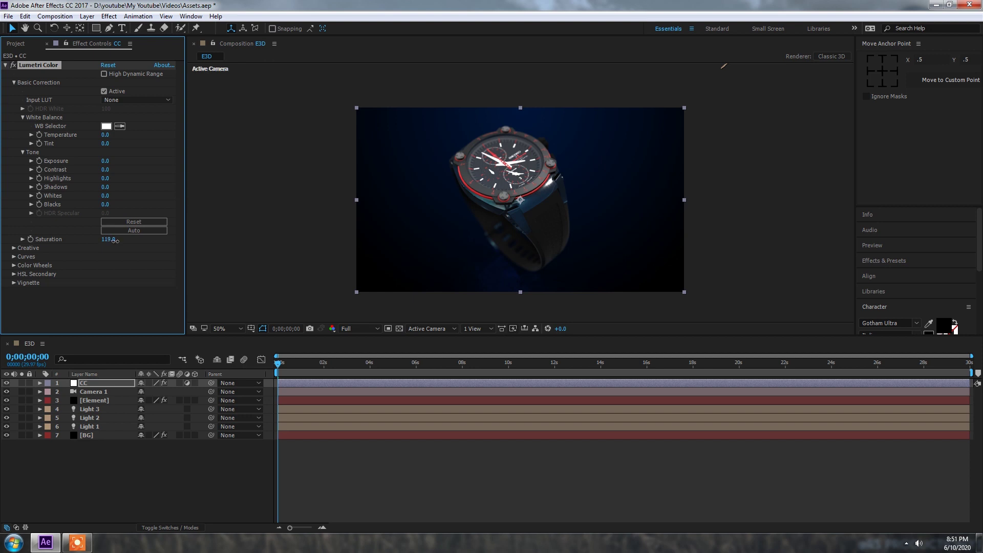
pyautogui.moveTo(122, 242); pyautogui.dragTo(116, 243)
pyautogui.click(22, 118)
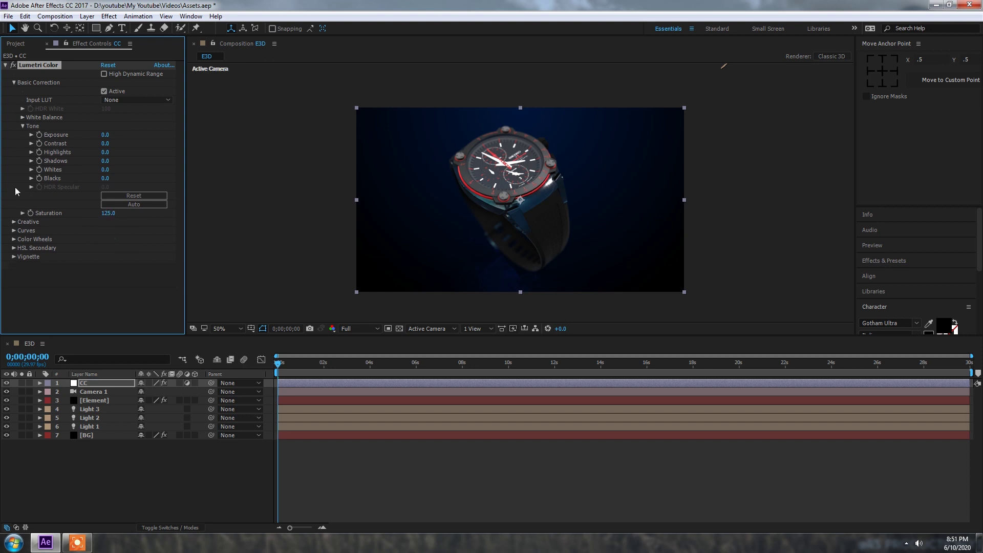
# - In the Creative settings, set Faded Film to 3 and shift the shadow and highlight tints slightly toward blue
pyautogui.click(14, 222)
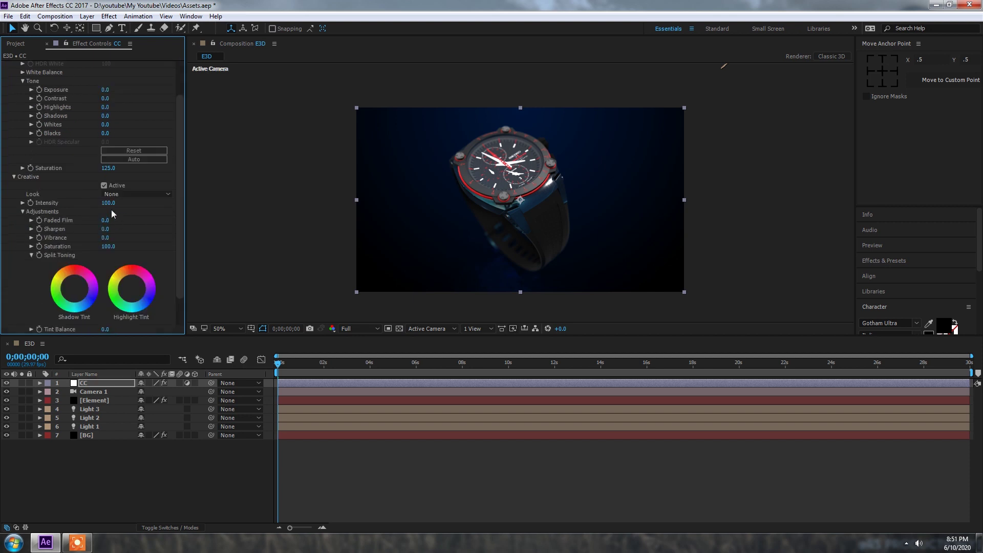
pyautogui.moveTo(106, 221); pyautogui.dragTo(118, 221)
pyautogui.moveTo(77, 299); pyautogui.dragTo(76, 291)
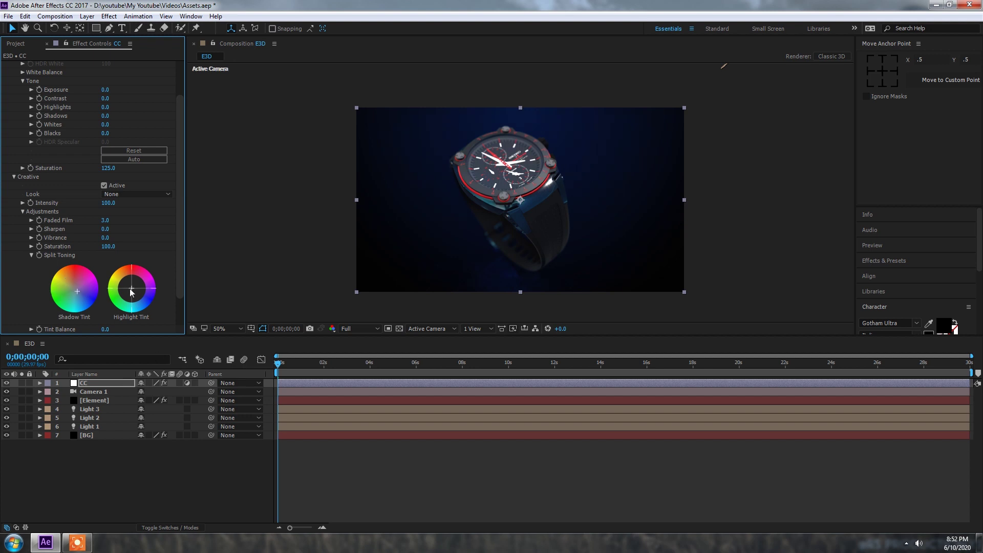
pyautogui.moveTo(132, 290); pyautogui.dragTo(134, 290)
pyautogui.click(14, 177)
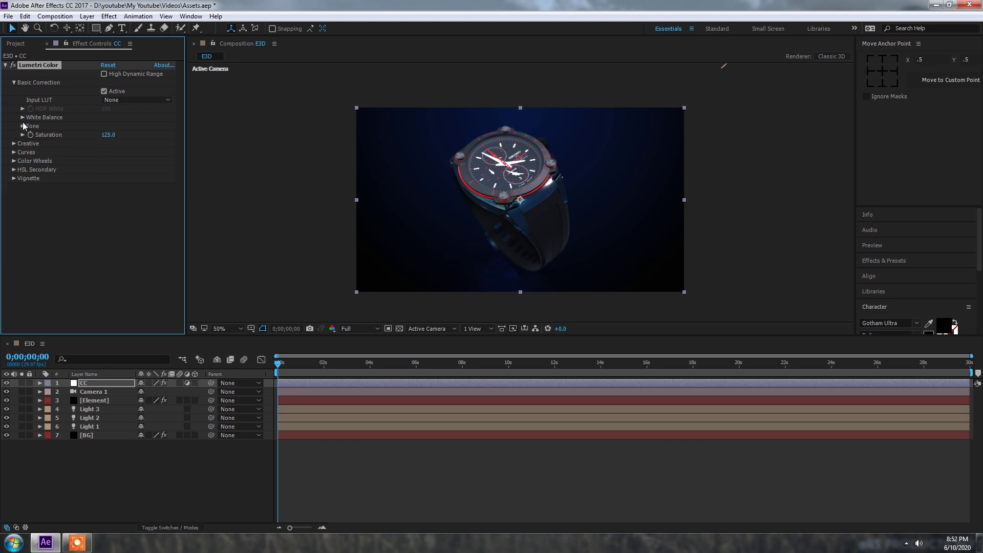
# - In the Basic Correction tone settings, lower the blacks to -6 and raise the whites
pyautogui.moveTo(105, 178); pyautogui.dragTo(100, 176)
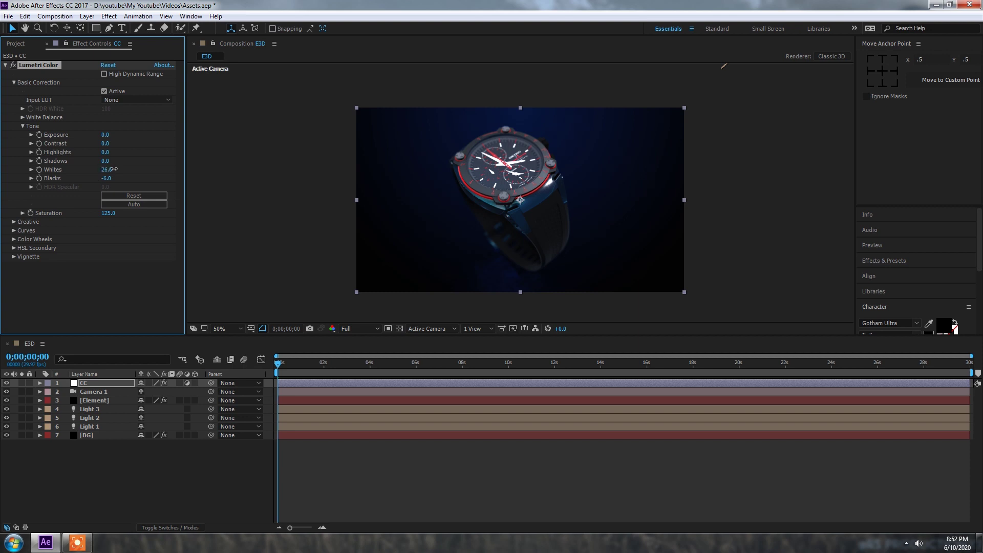
pyautogui.moveTo(107, 168)
pyautogui.mouseDown()
pyautogui.moveTo(93, 162)
pyautogui.moveTo(115, 152)
pyautogui.mouseUp()
pyautogui.click(22, 126)
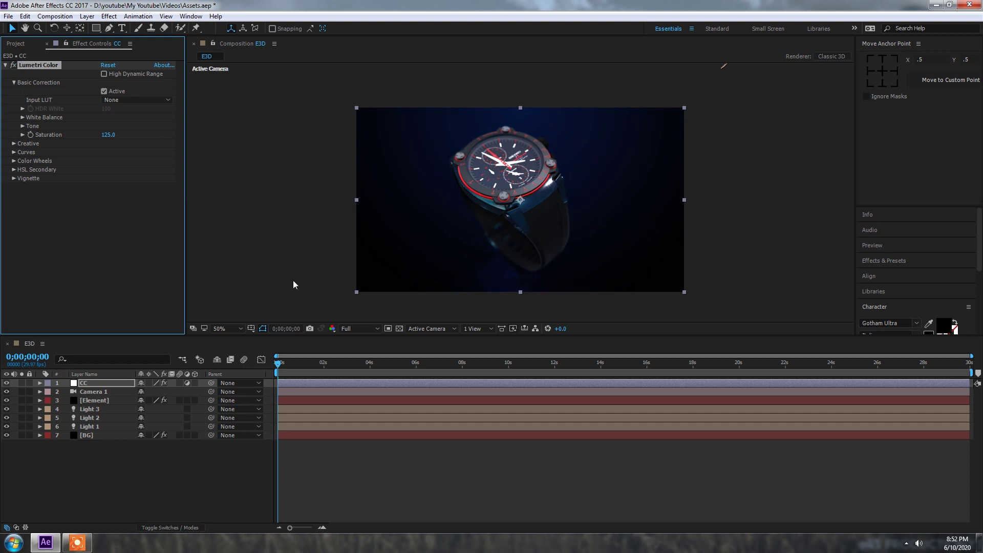
# - Darken the image edges by lowering the Lumetri vignette amount below zero
pyautogui.click(14, 179)
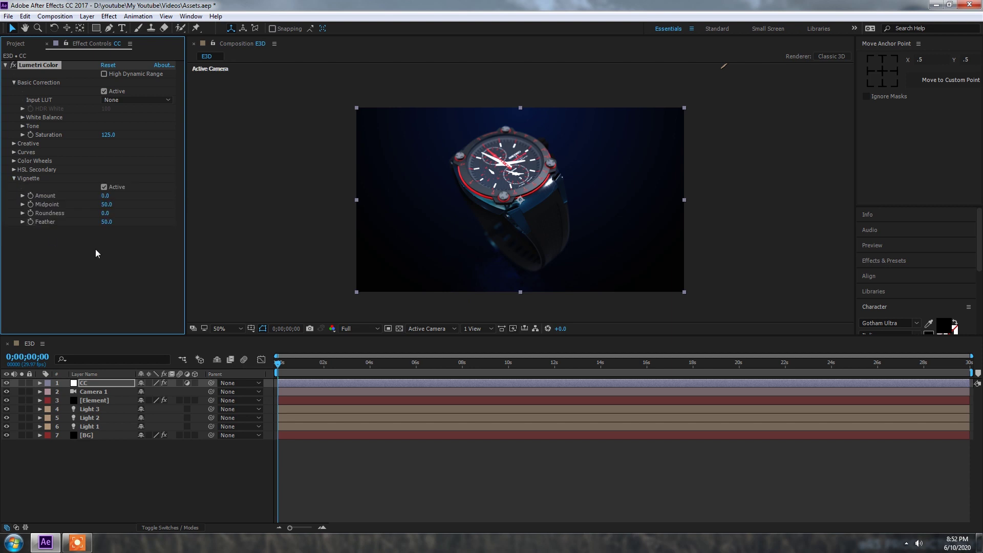
pyautogui.moveTo(106, 196); pyautogui.dragTo(86, 193)
pyautogui.click(13, 178)
# - Slightly adjust the shadow and highlight colors with the Lumetri color wheels, and collapse the Color Wheels settings
pyautogui.click(14, 161)
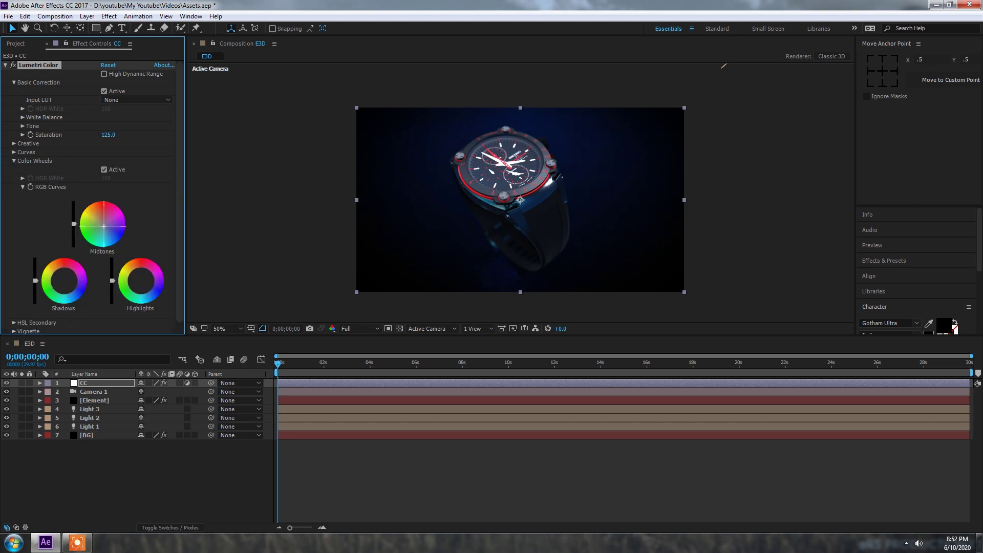
pyautogui.moveTo(64, 281); pyautogui.dragTo(64, 280)
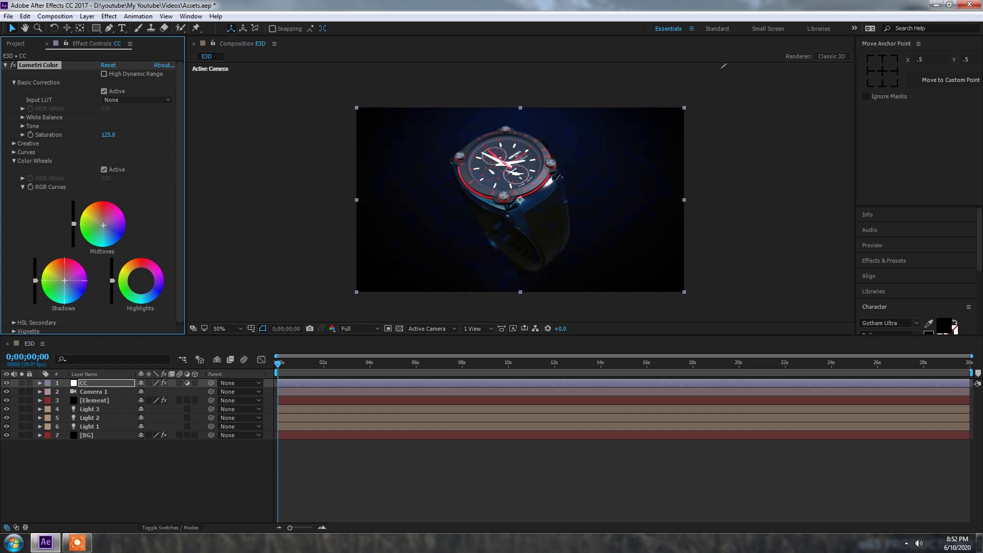
pyautogui.moveTo(142, 283); pyautogui.dragTo(139, 279)
pyautogui.click(14, 160)
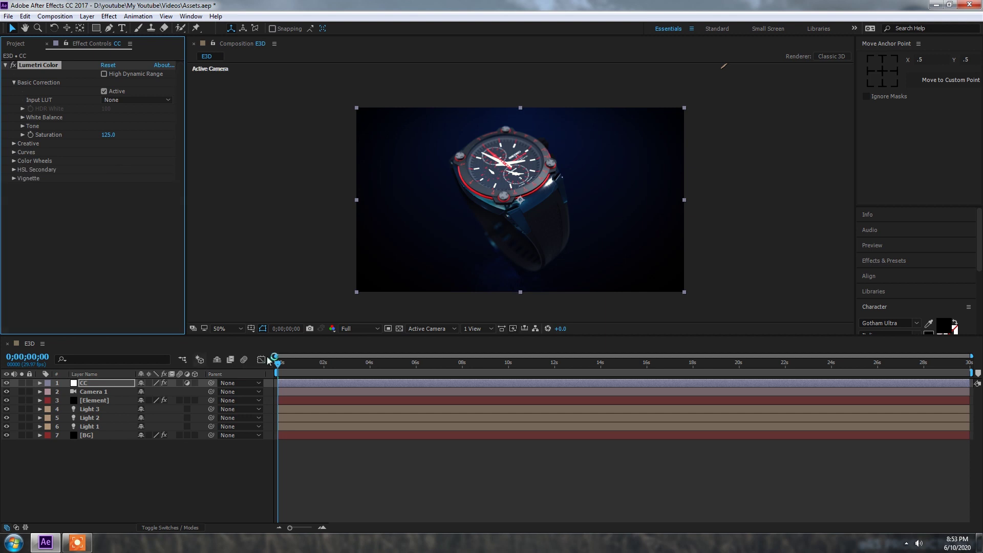
# - Deselect the CC layer and examine the graded watch at 50% and 100% magnification
pyautogui.click(101, 464)
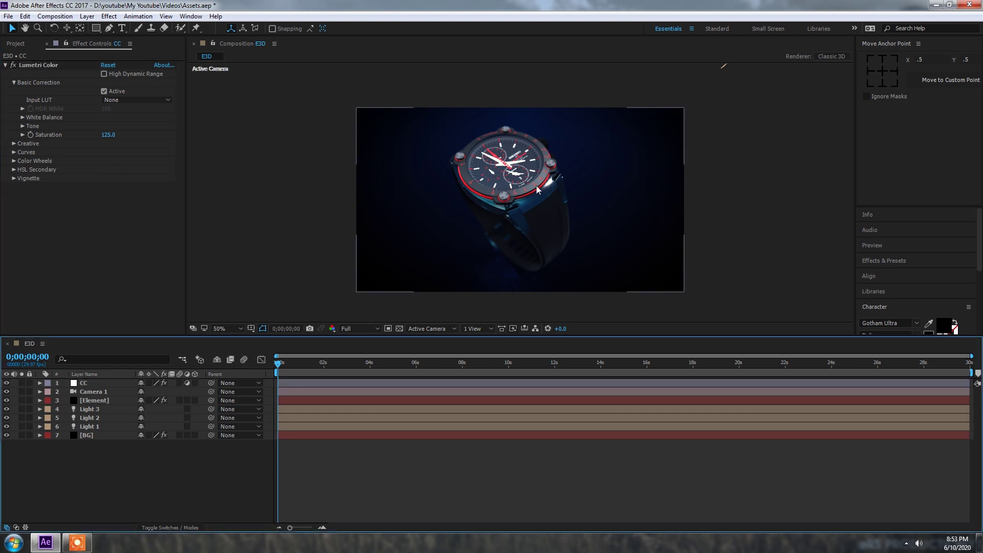
pyautogui.press('/')
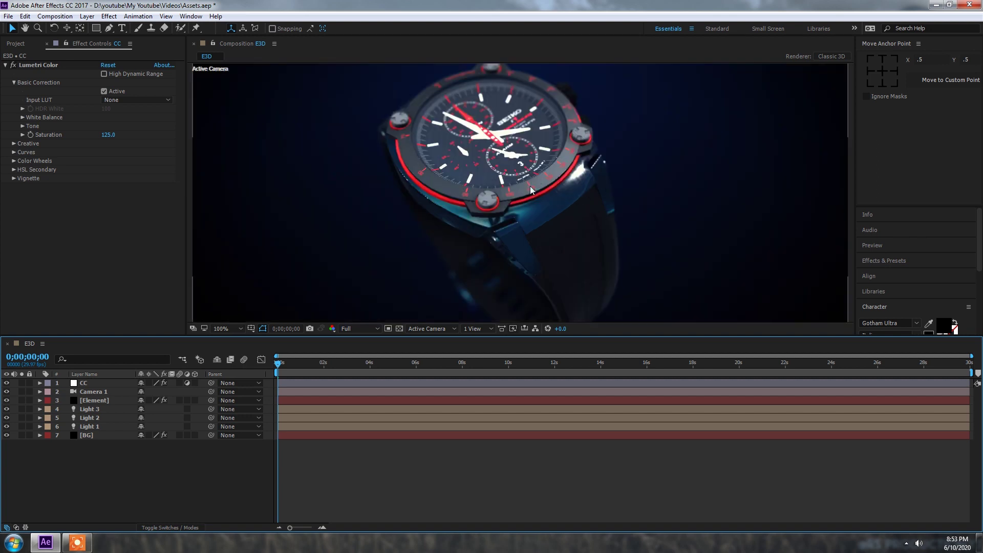
pyautogui.press(',')
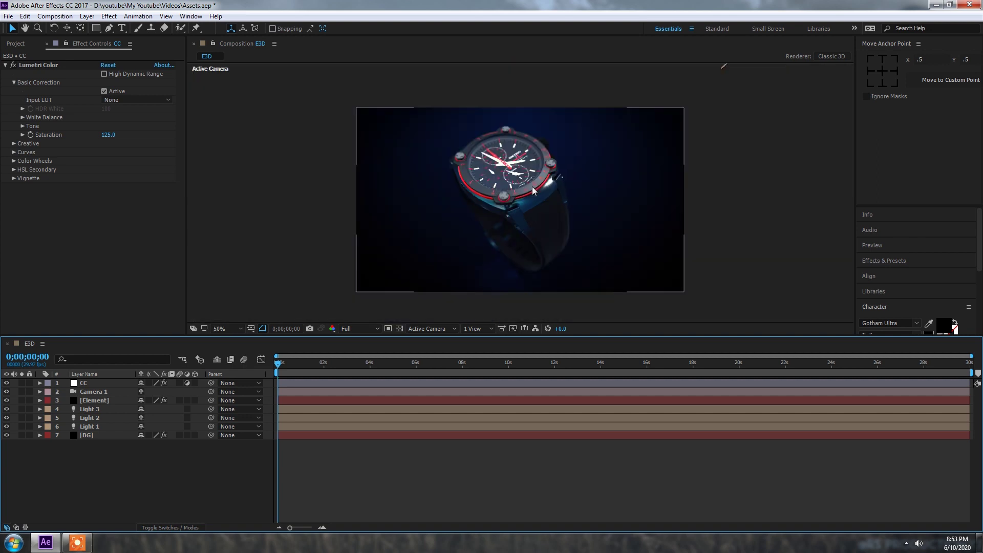
pyautogui.press('/')
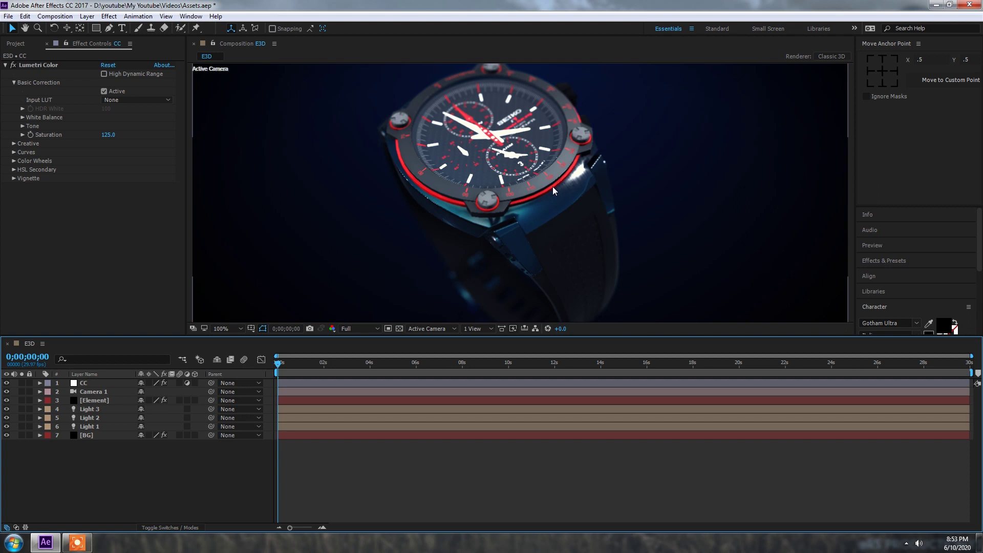